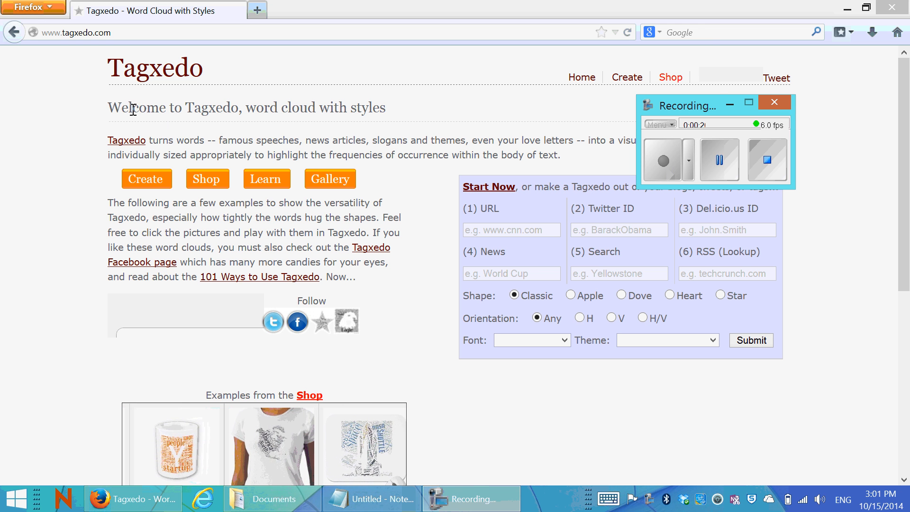
Step: Move the recorder window aside and launch the Tagxedo Creator with the Create button
left_click(734, 106)
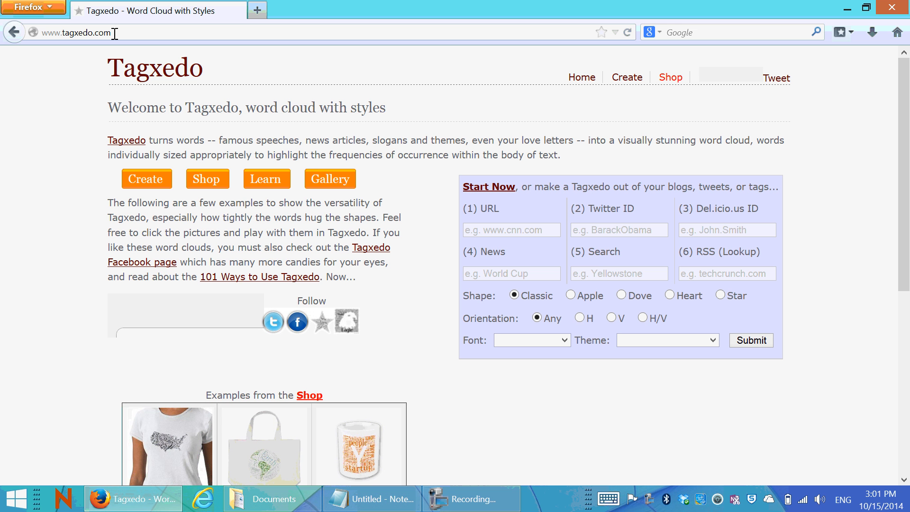
left_click(143, 184)
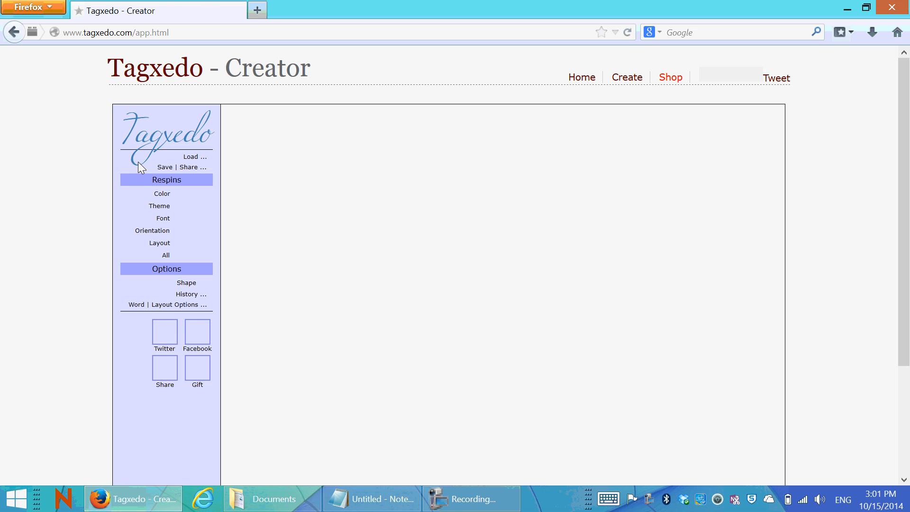
Step: Open the Load Menu from the creator's left panel to supply custom text
scroll(74, 225, "down", 3)
scroll(73, 225, "up", 2)
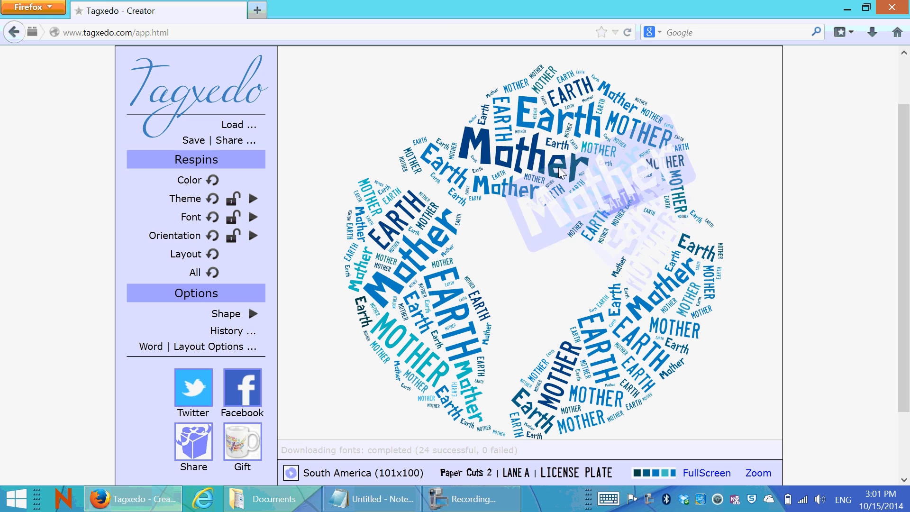
left_click(239, 124)
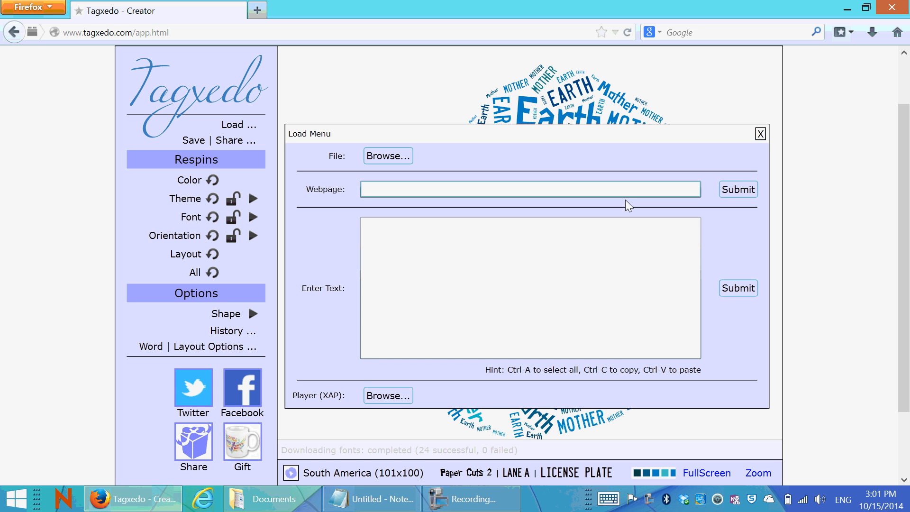
Step: Enter a first name four times in the Enter Text box
left_click(610, 275)
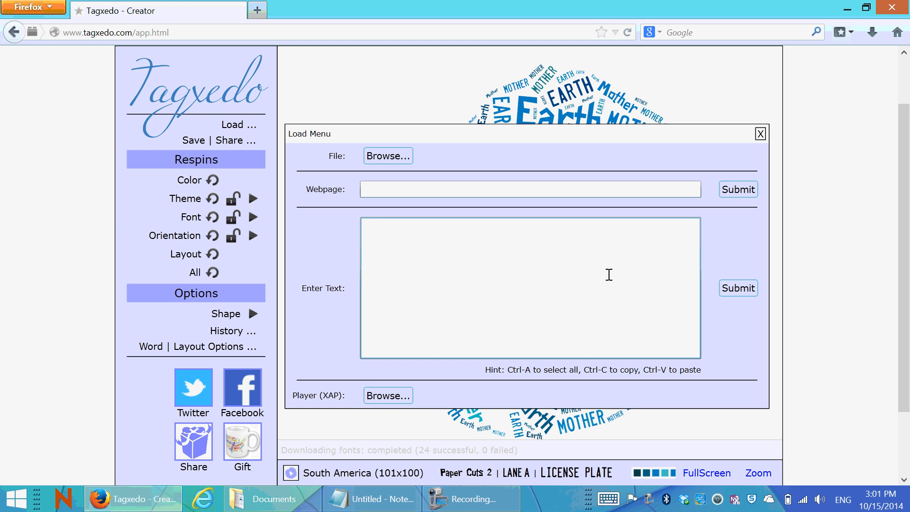
type("jessica jessica")
key("Return")
type("jessica")
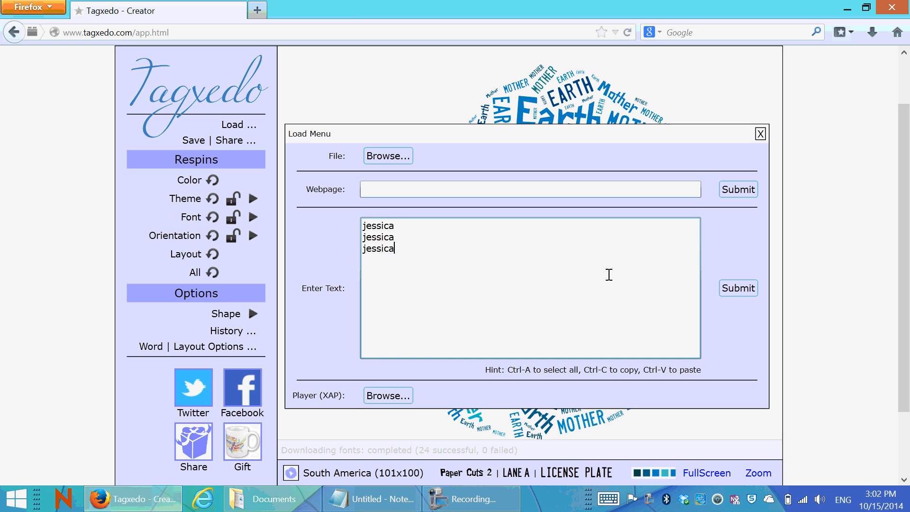
key("Return")
type("jessica")
Step: Add alta, rubia, simpática and ambiciosa, typing the á on the touch keyboard
type("alta ")
type("rubia ")
type("simp")
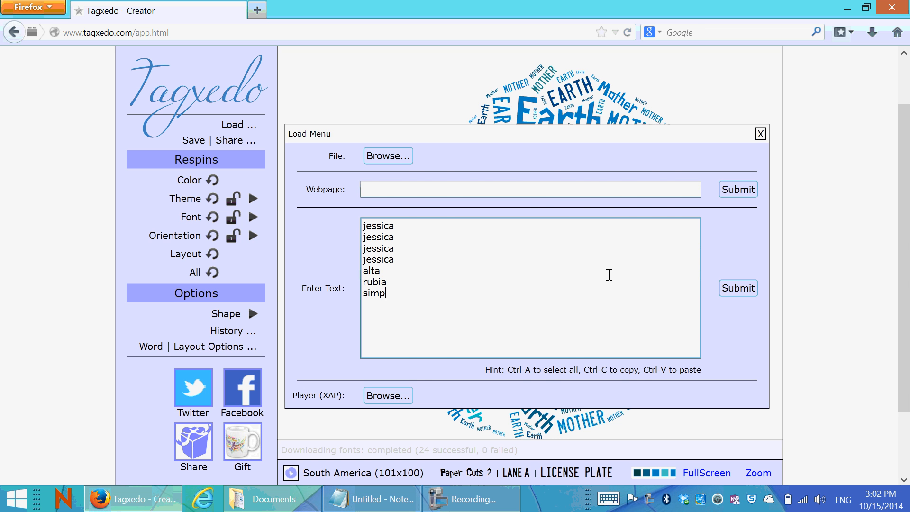
left_click(609, 498)
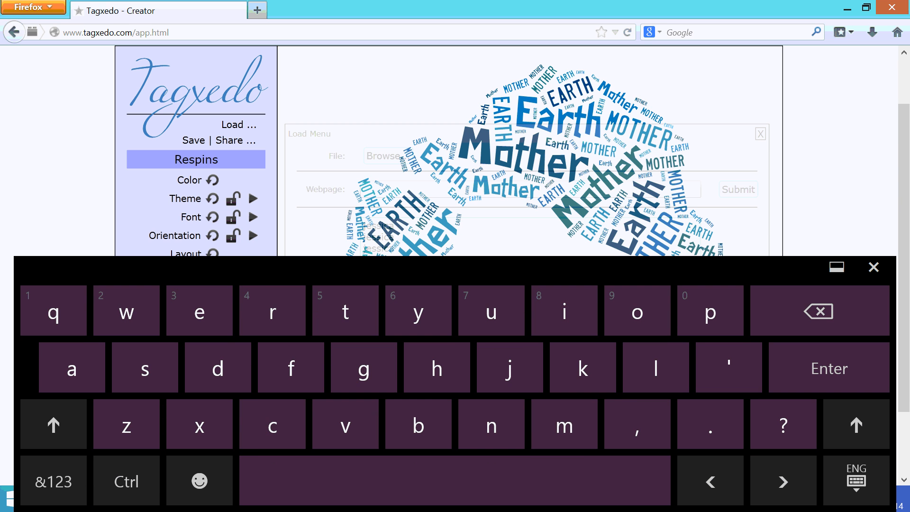
type("á")
left_click(857, 480)
left_click(866, 445)
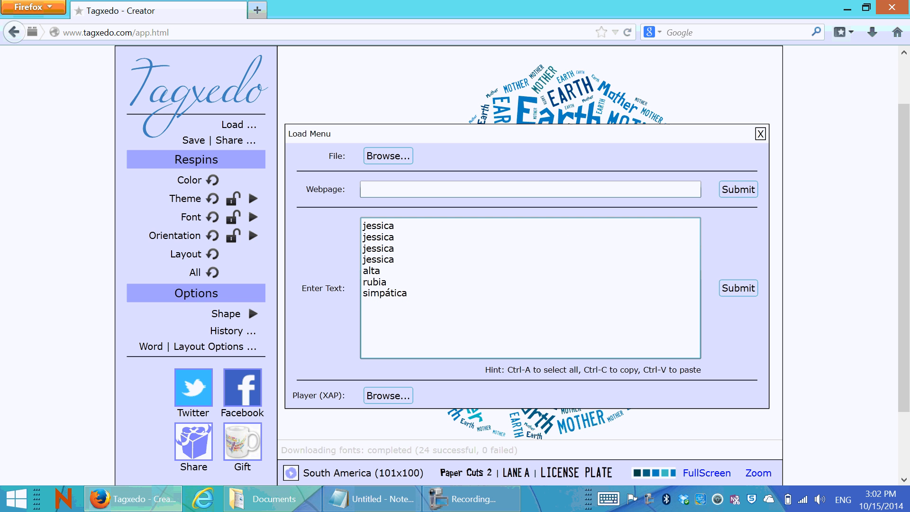
type("ambiciosa")
key("Return")
Step: Add cómica and graciosa, then submit the word list to rebuild the cloud
type("c")
left_click(608, 499)
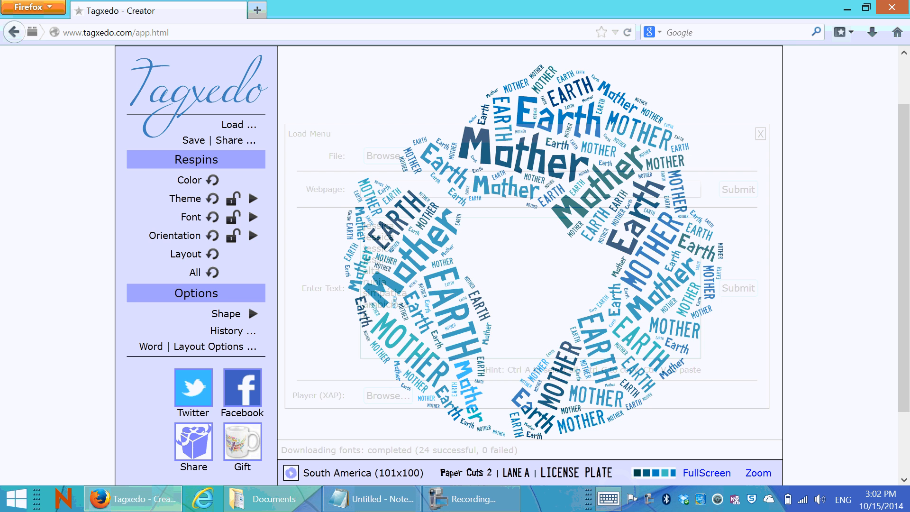
left_click(637, 311)
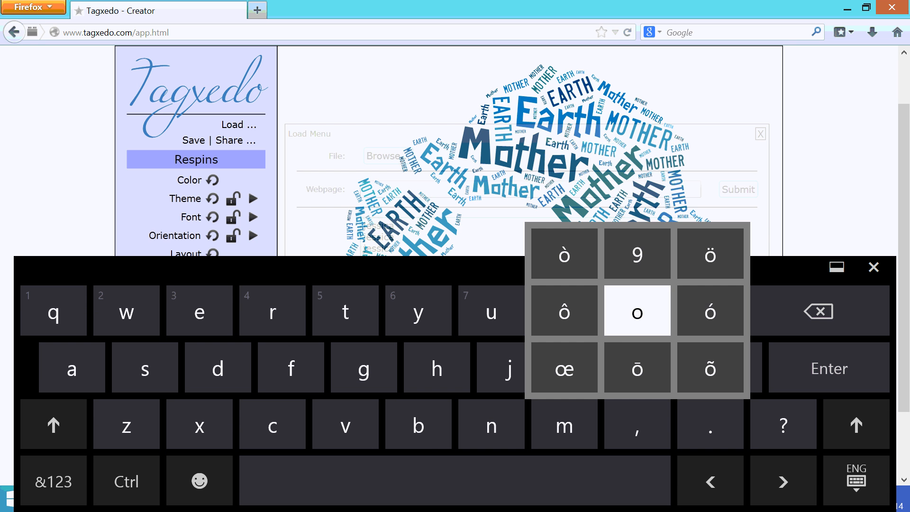
type("ó")
left_click(856, 480)
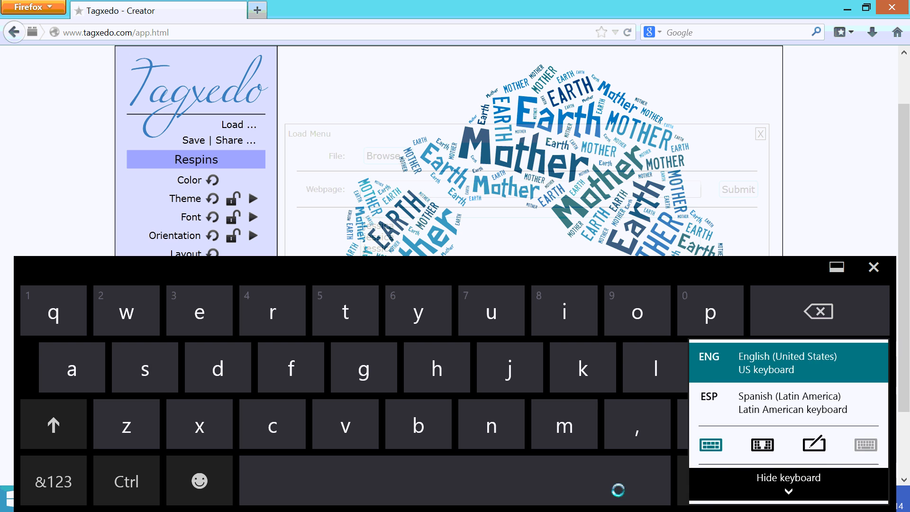
left_click(788, 480)
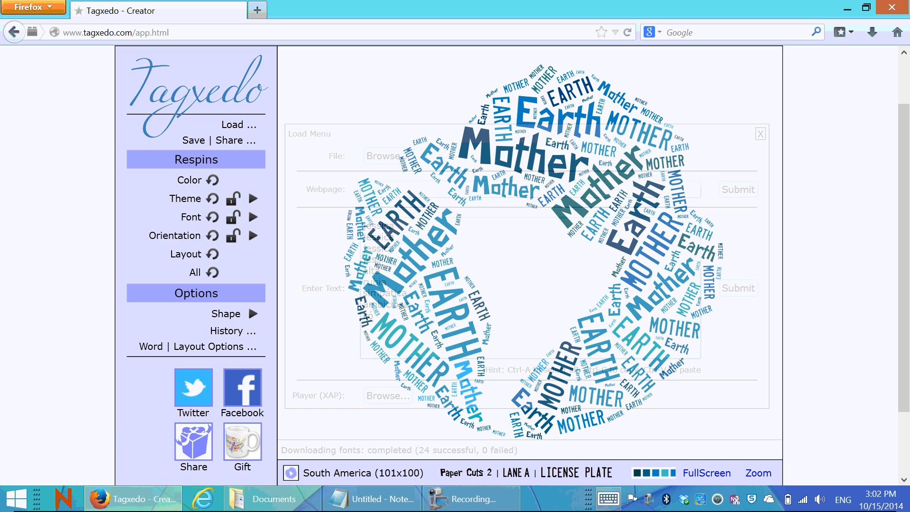
left_click(608, 499)
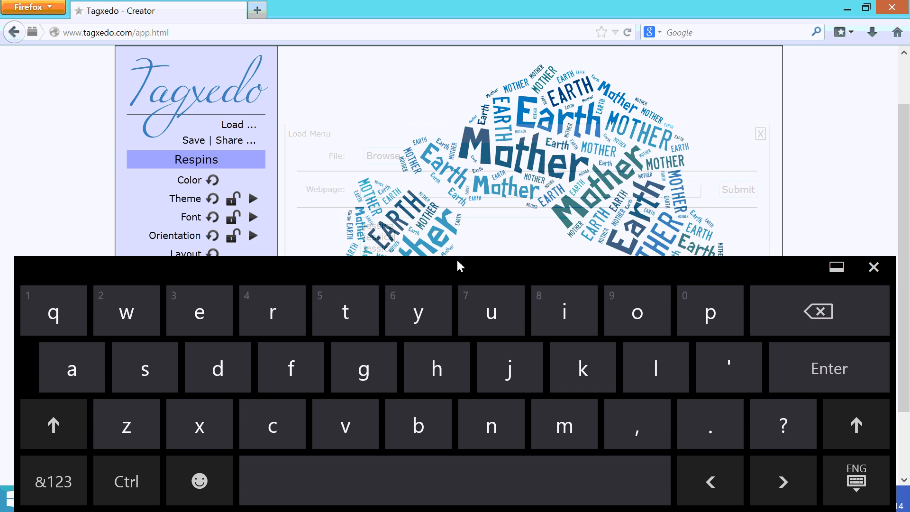
left_click(856, 480)
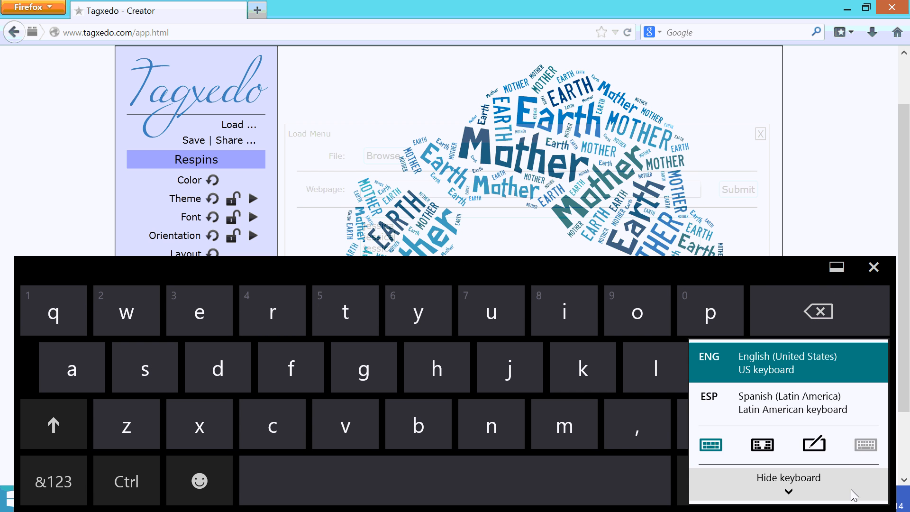
left_click(849, 487)
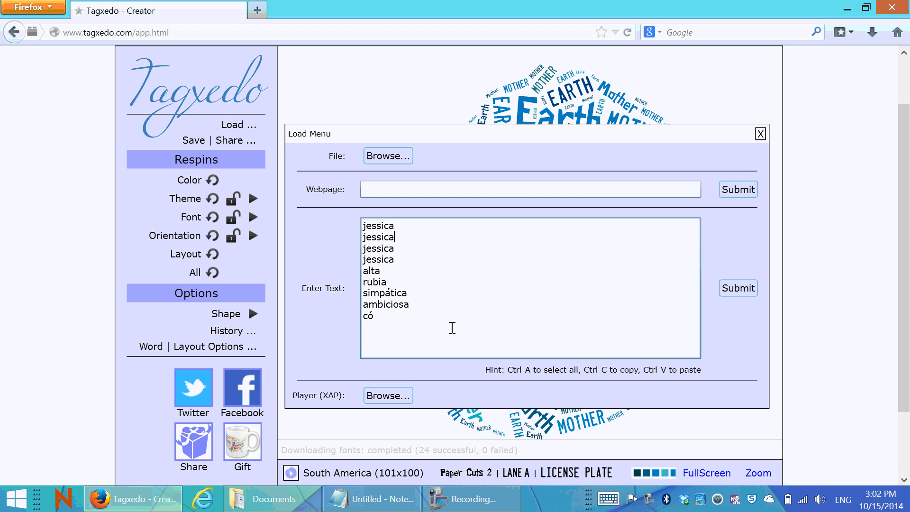
type("mica")
key("Return")
type("graciosa")
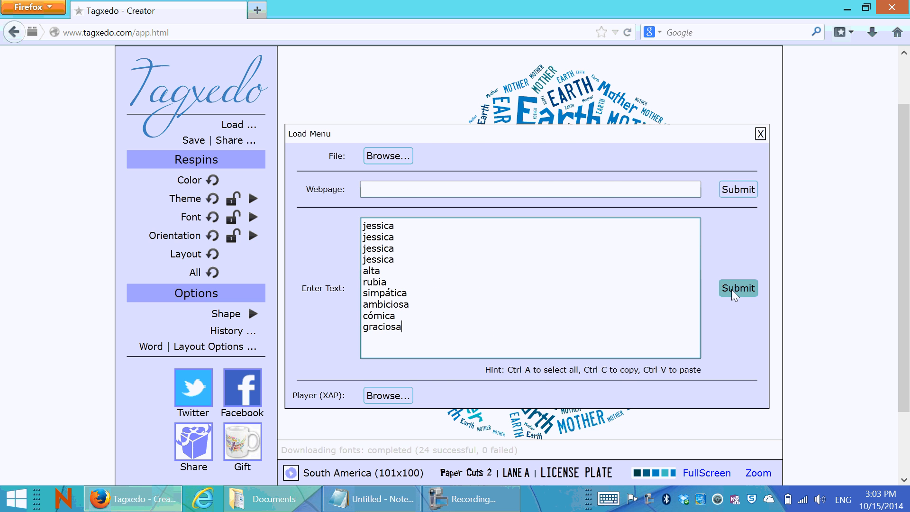
left_click(737, 288)
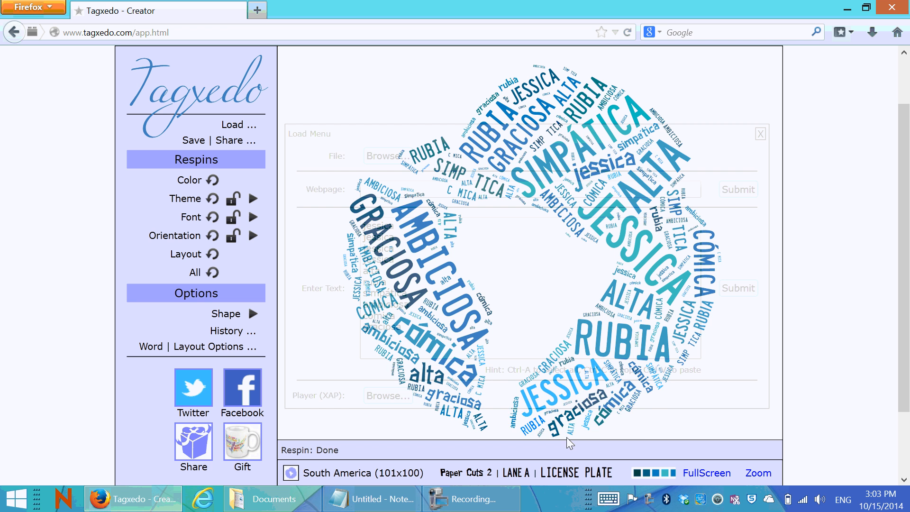
Step: Close the Load Menu dialog to reveal the new Spanish-word cloud
left_click(761, 134)
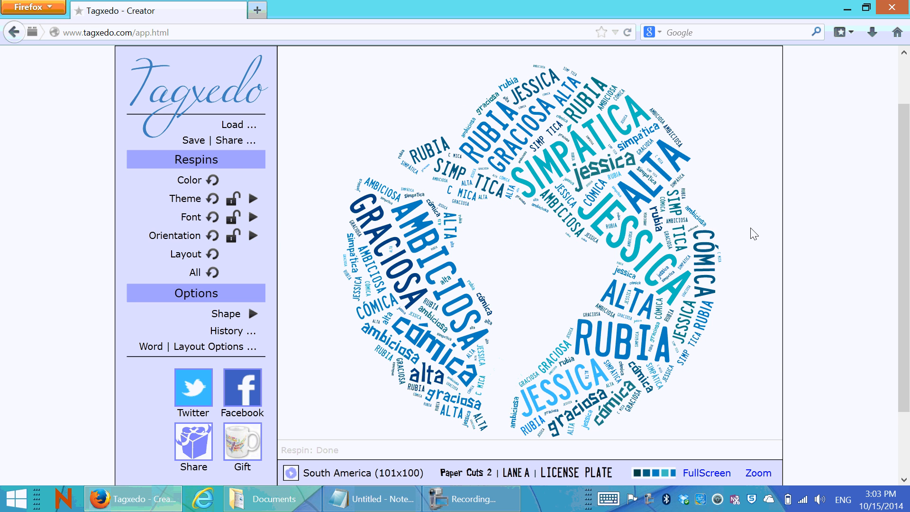
scroll(754, 235, "down", 3)
scroll(753, 234, "up", 3)
Step: Try the Carnival RC colour theme from the theme list
left_click(254, 197)
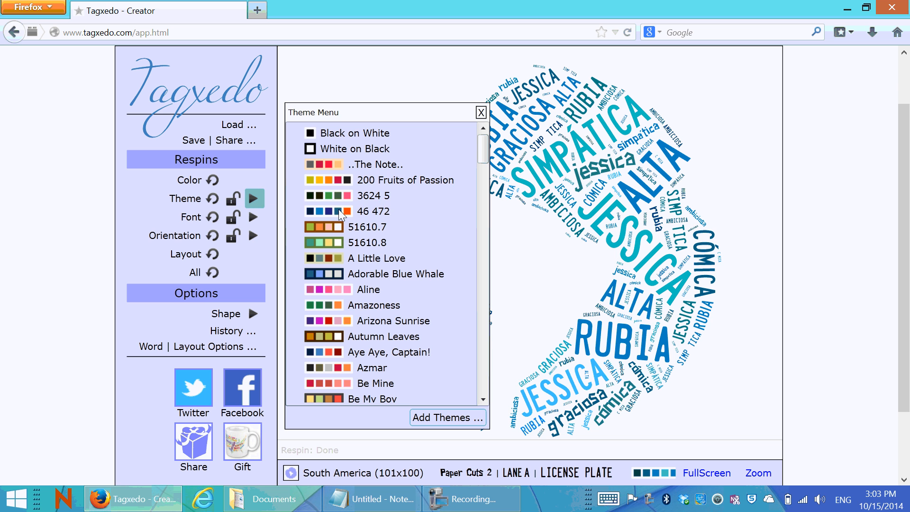
scroll(411, 189, "down", 9)
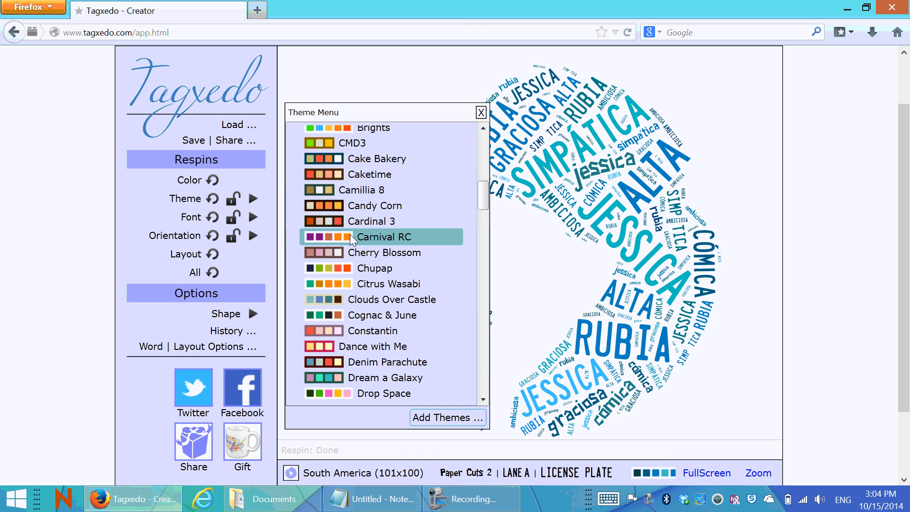
left_click(350, 234)
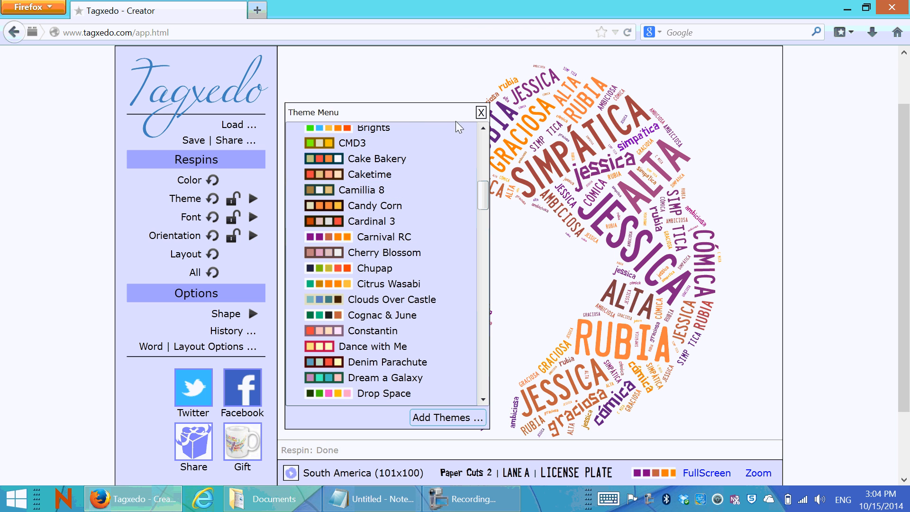
left_click(482, 113)
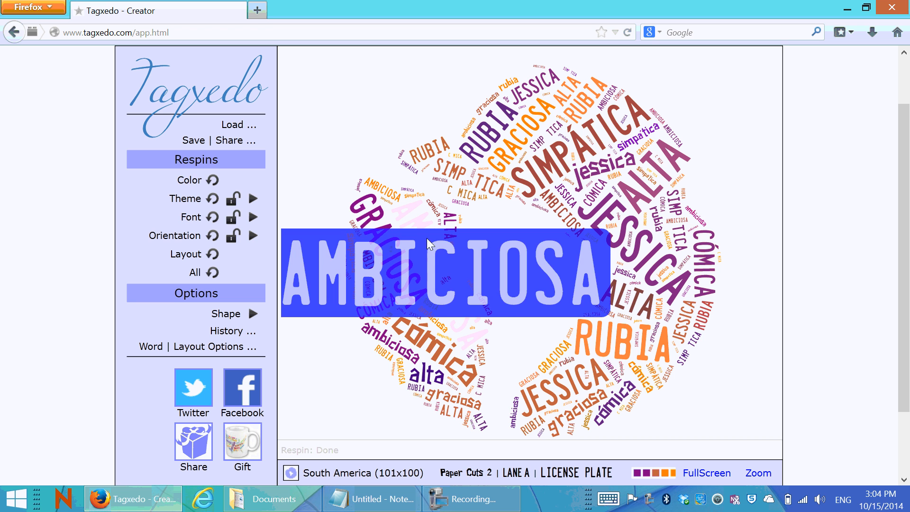
Step: Respin the cloud's colours four times and its colour theme three times
left_click(211, 179)
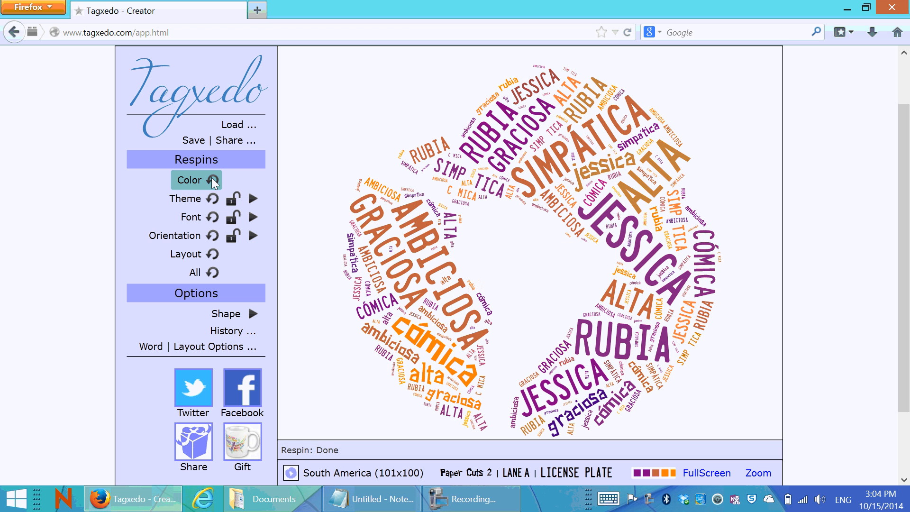
left_click(212, 178)
left_click(212, 178)
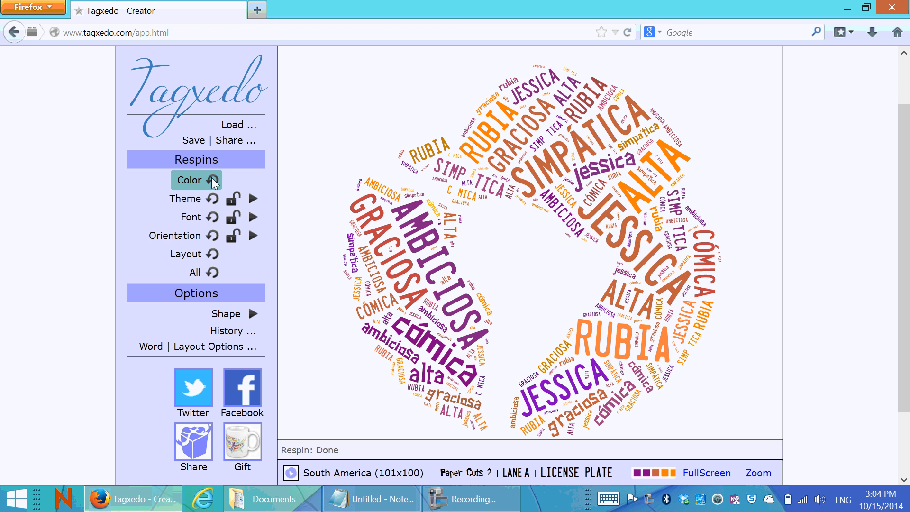
left_click(212, 178)
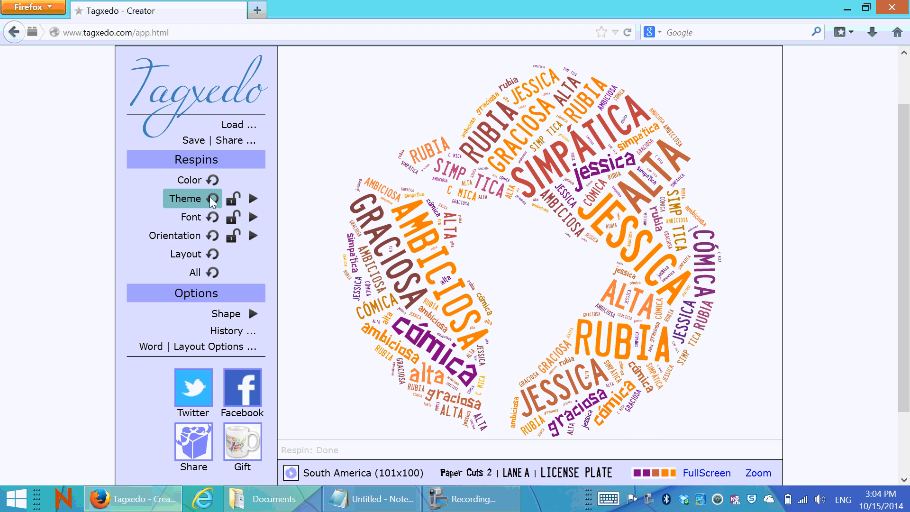
left_click(212, 196)
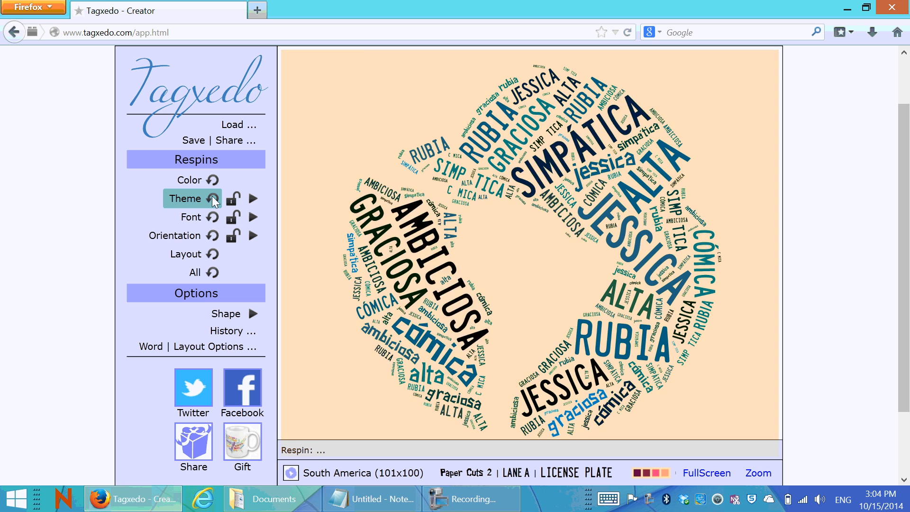
left_click(212, 195)
left_click(212, 196)
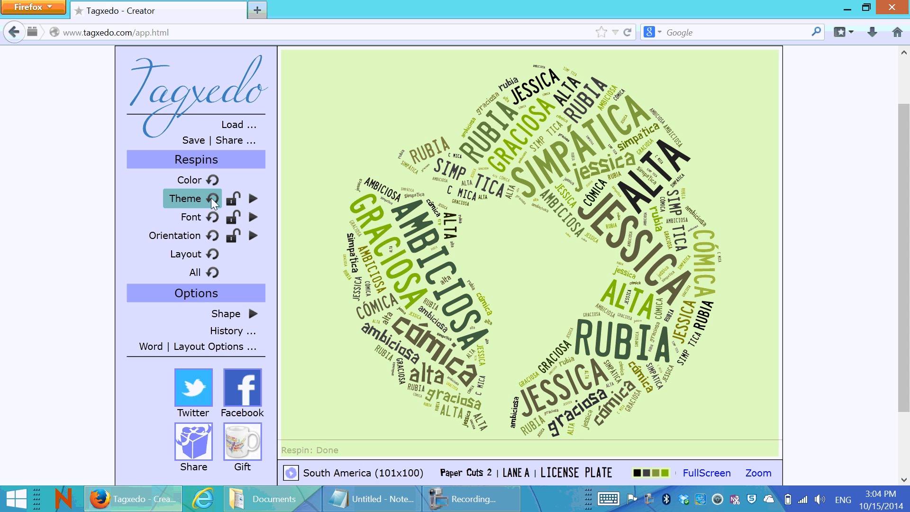
Step: Apply the pink Aline theme from the theme list
left_click(255, 200)
scroll(391, 186, "up", 5)
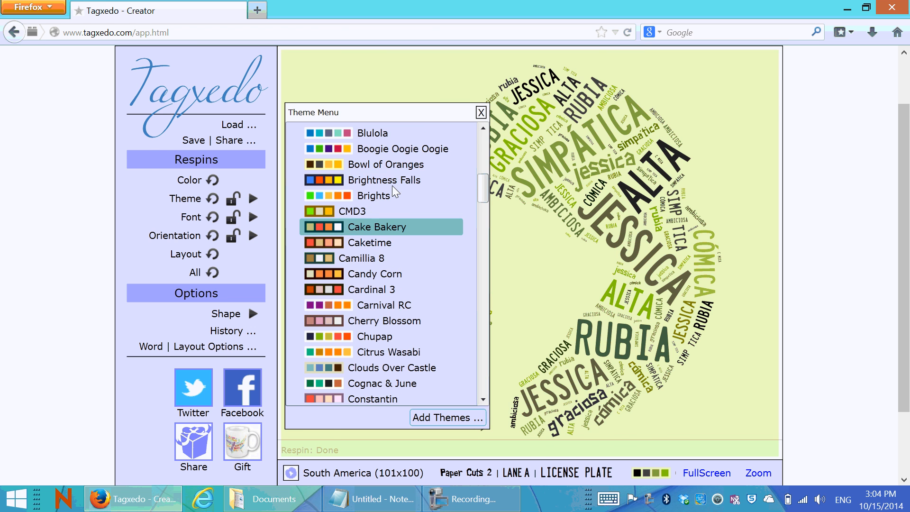
scroll(392, 186, "up", 10)
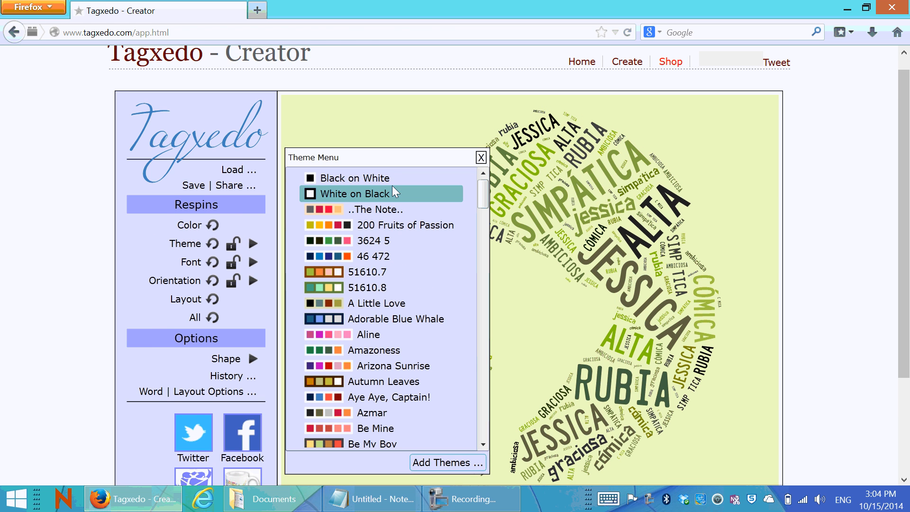
left_click(379, 350)
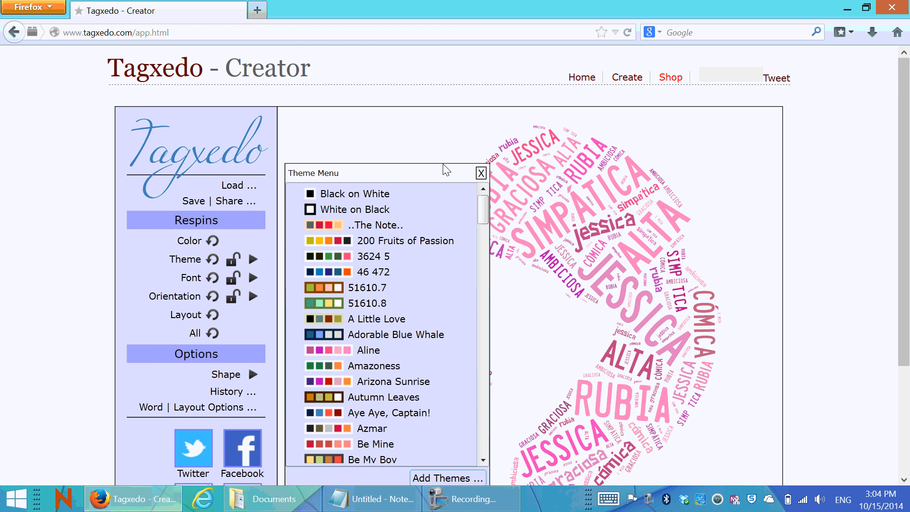
scroll(55, 278, "down", 3)
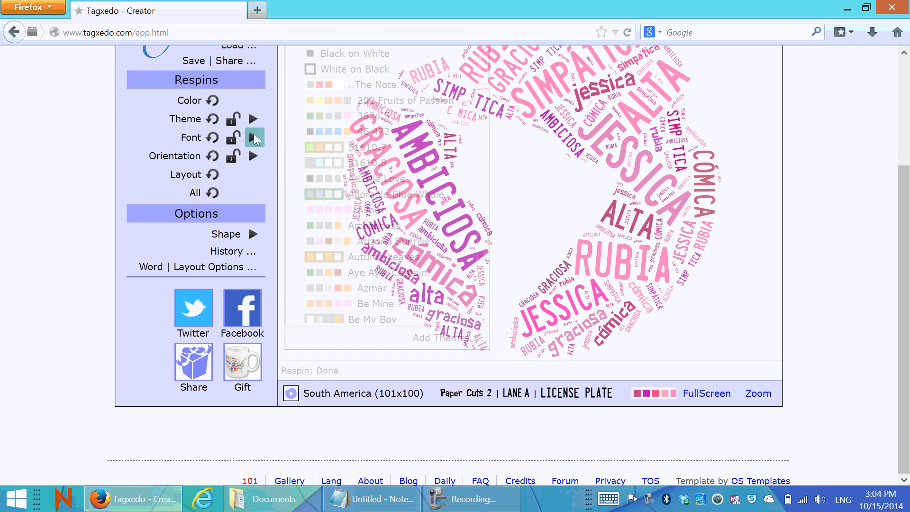
Step: Respin the cloud's fonts and browse the font list before closing it
left_click(214, 139)
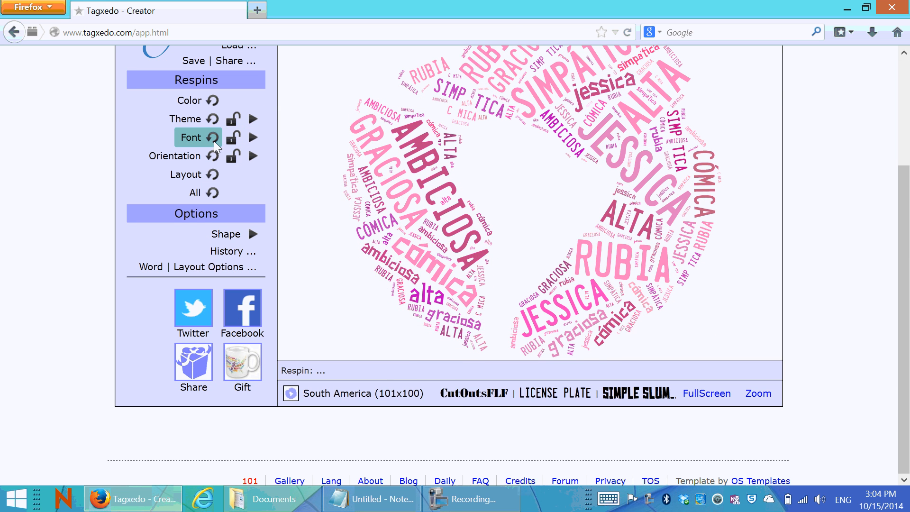
scroll(213, 142, "up", 2)
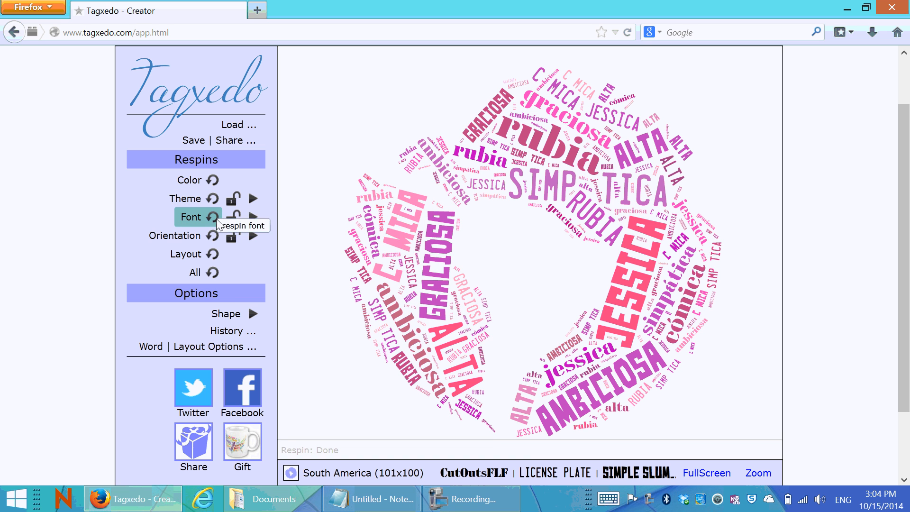
left_click(254, 217)
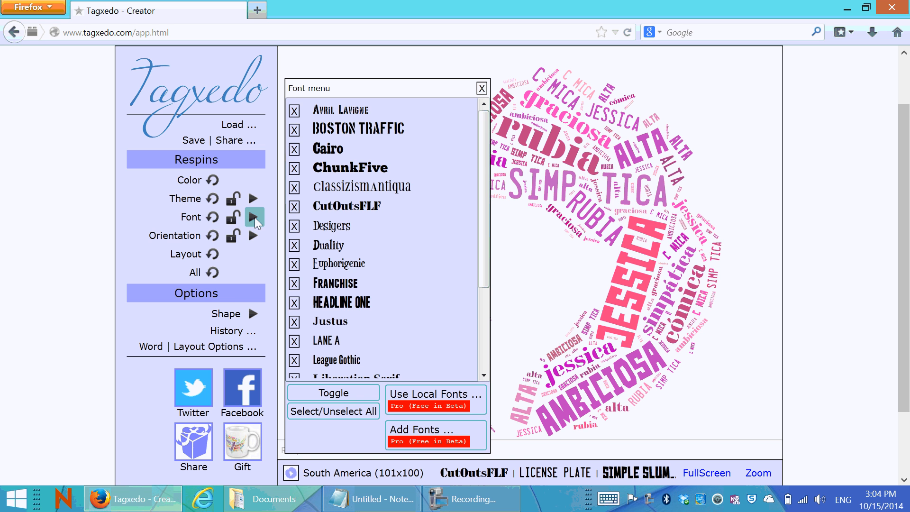
left_click(254, 217)
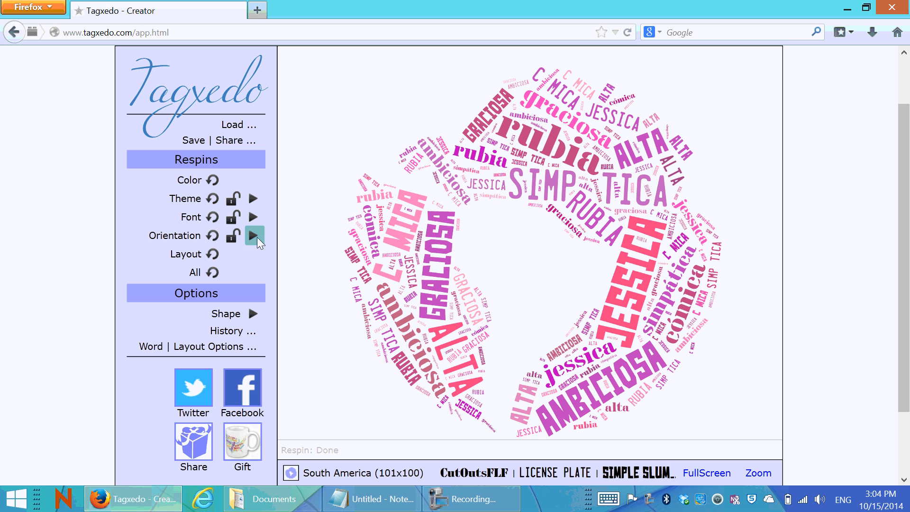
Step: Respin word orientations, then bring up the Orientation Menu choices
left_click(214, 232)
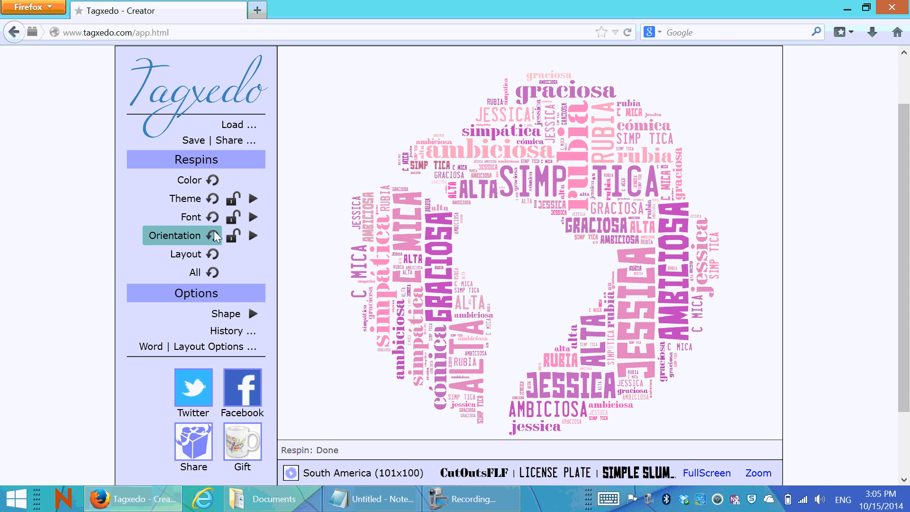
left_click(255, 234)
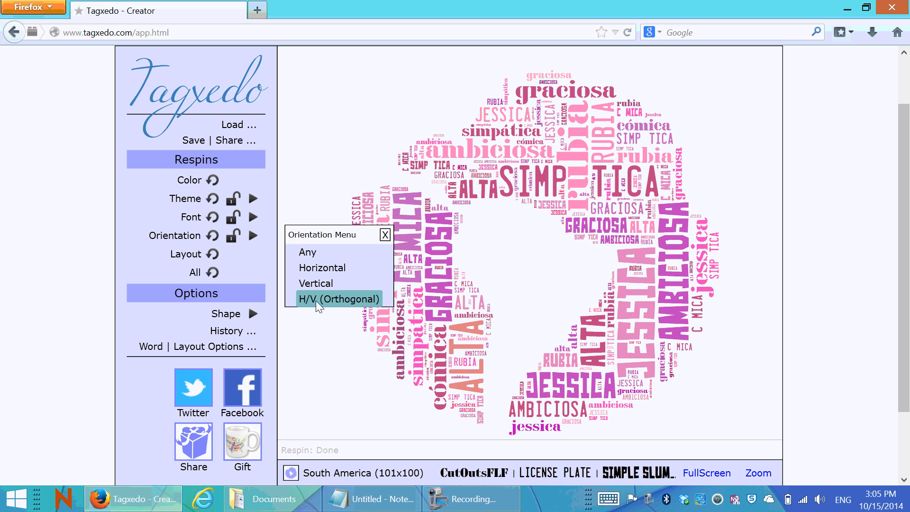
Step: Set the word orientation to Horizontal
left_click(337, 269)
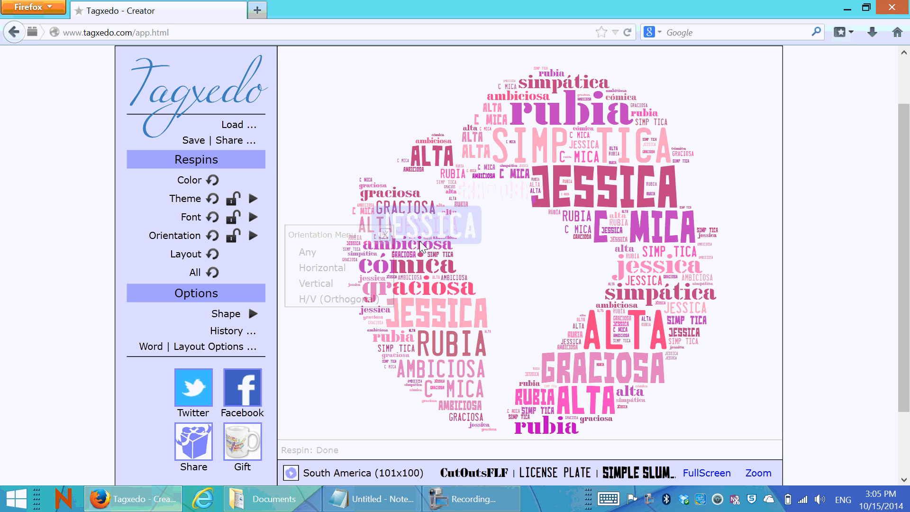
scroll(130, 179, "down", 3)
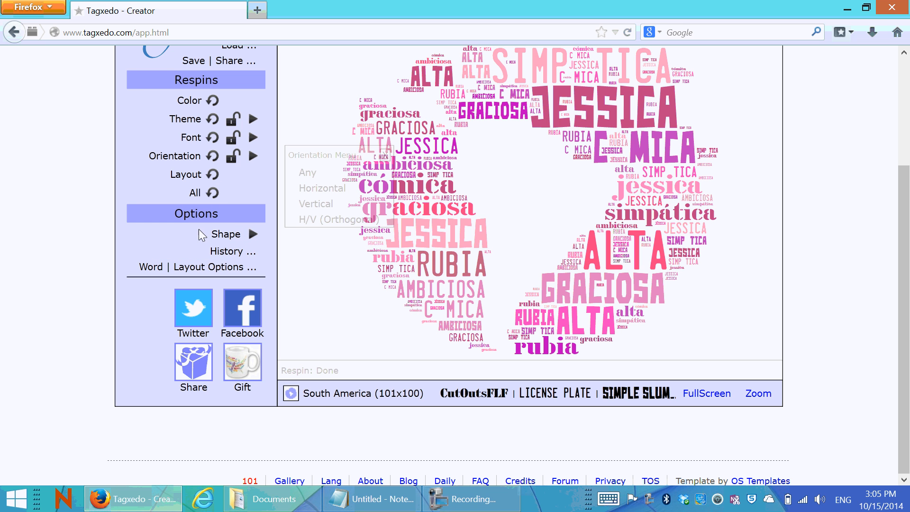
Step: Pick the Airplane (43x25) shape from the shape gallery, then close the gallery
left_click(254, 235)
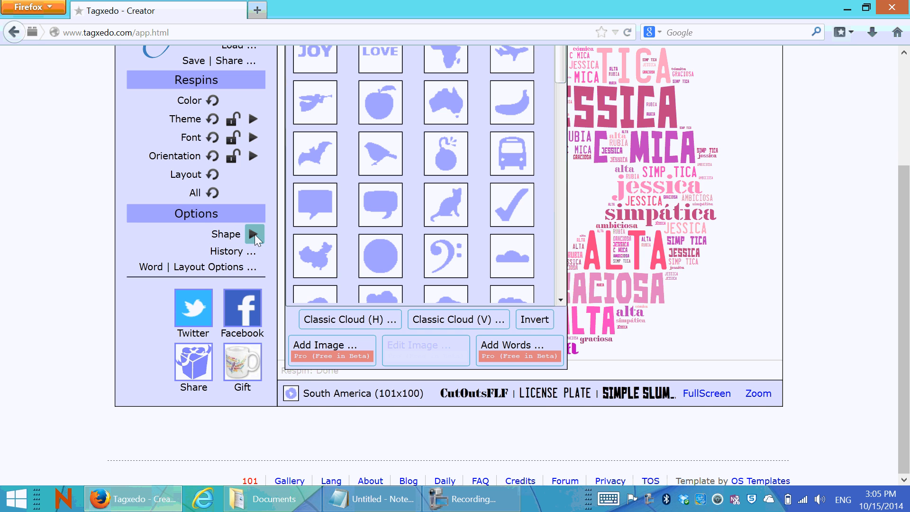
scroll(568, 232, "up", 1)
scroll(568, 231, "up", 3)
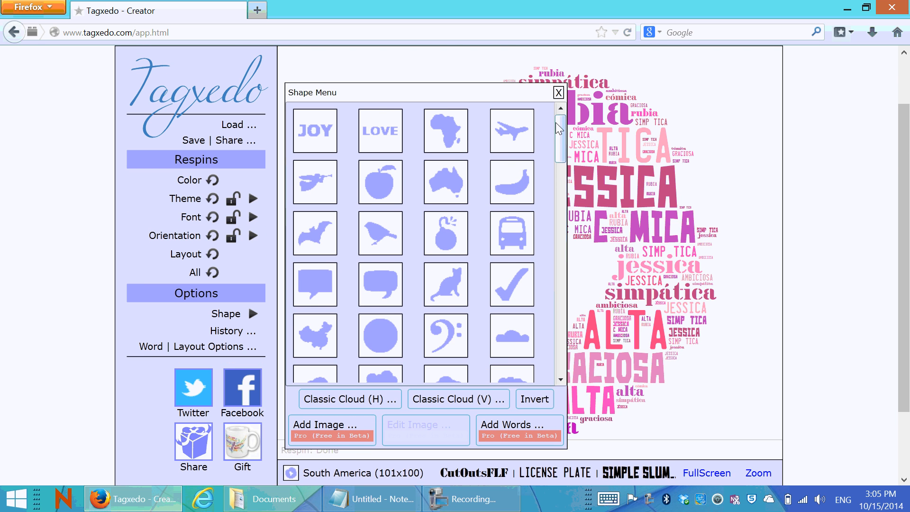
left_click_drag(557, 132, 571, 198)
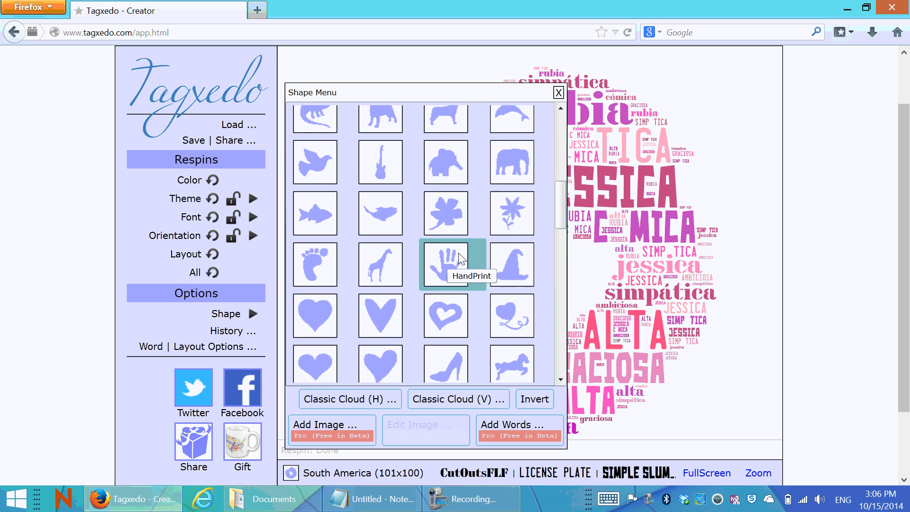
left_click_drag(559, 197, 561, 192)
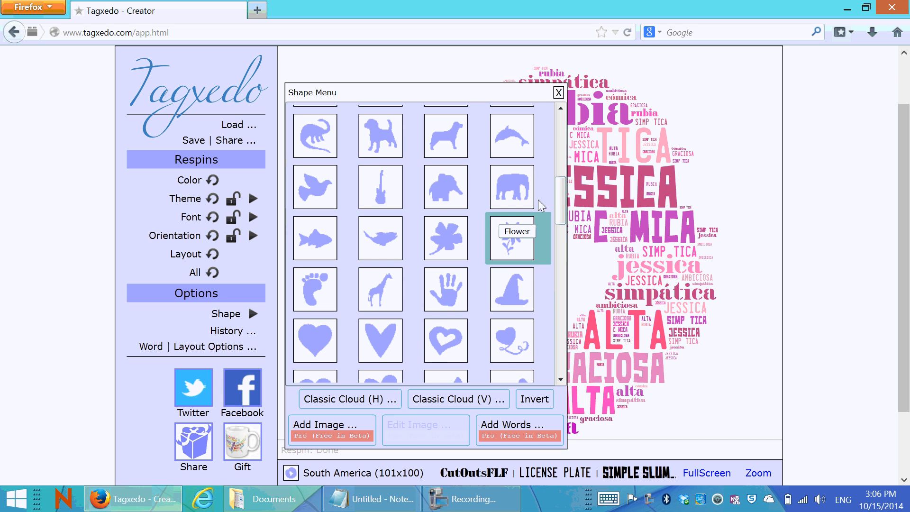
left_click_drag(561, 198, 569, 109)
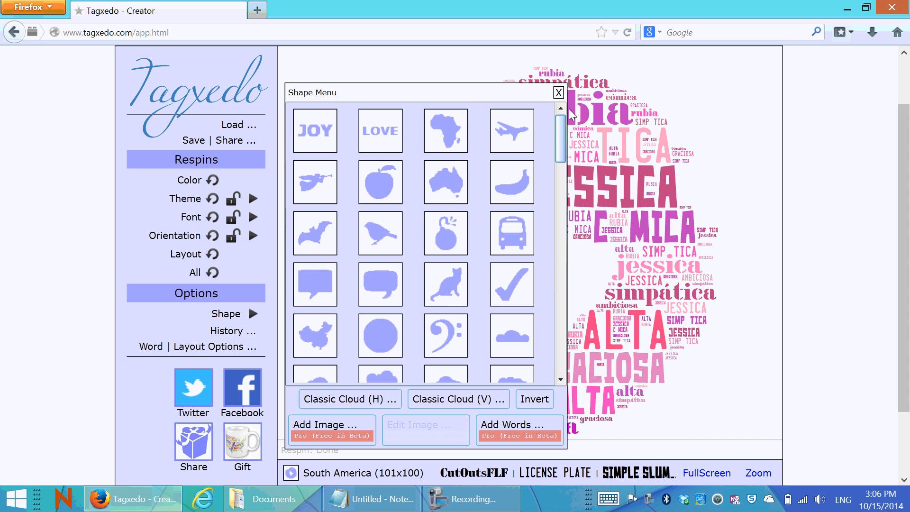
left_click(515, 129)
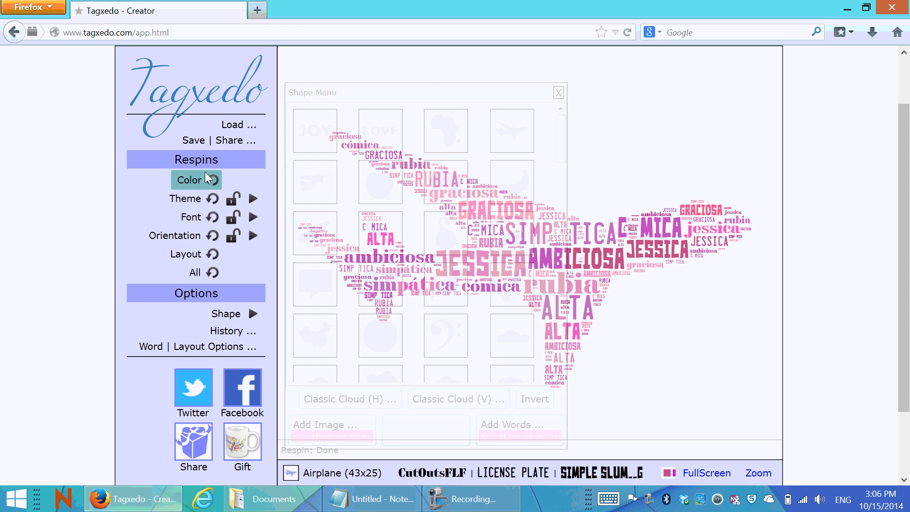
left_click(558, 92)
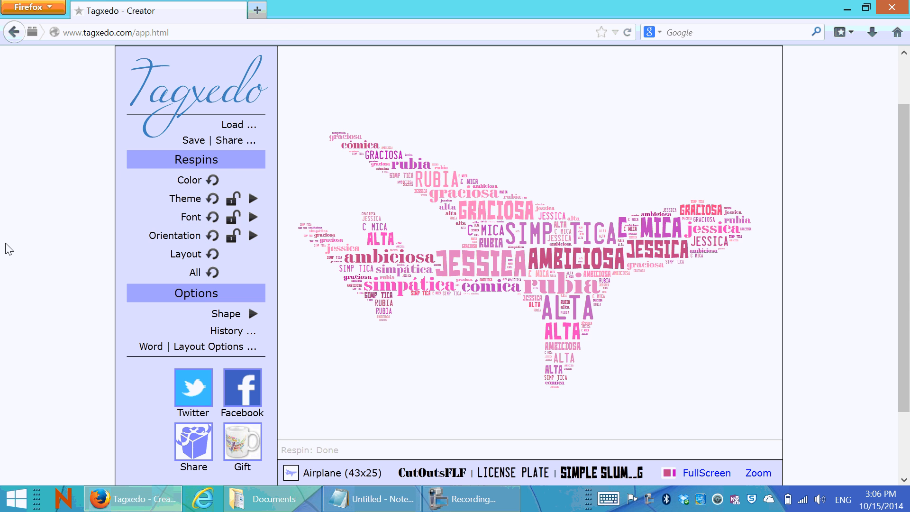
scroll(5, 242, "down", 3)
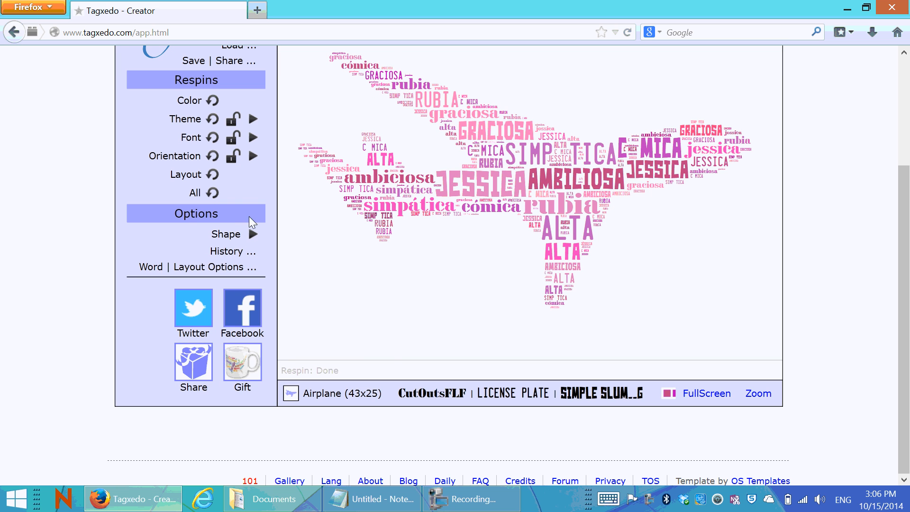
Step: Review the History thumbnails and glance at the Word | Layout Options before closing them
left_click(248, 253)
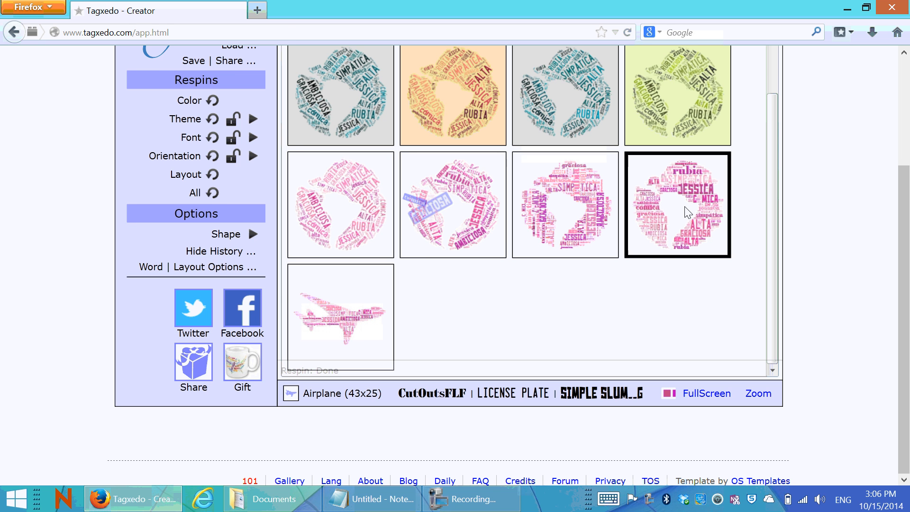
scroll(541, 189, "up", 1)
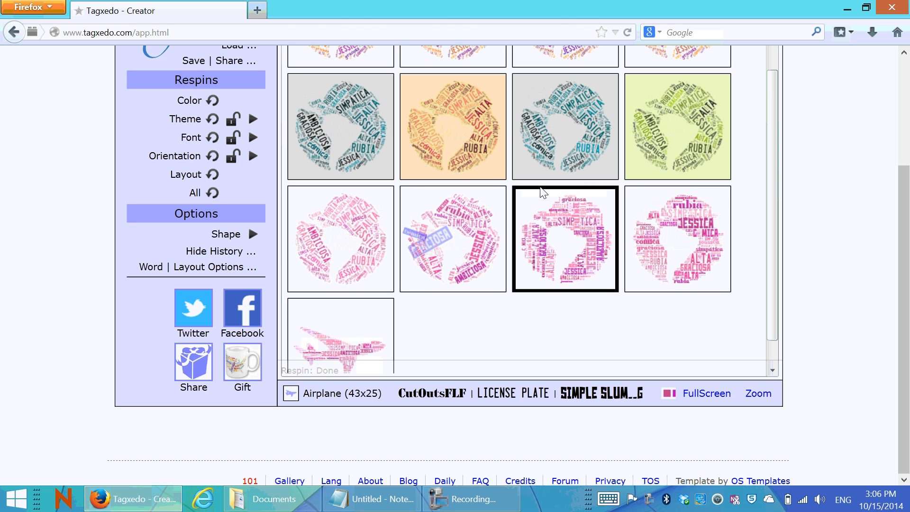
scroll(543, 193, "down", 1)
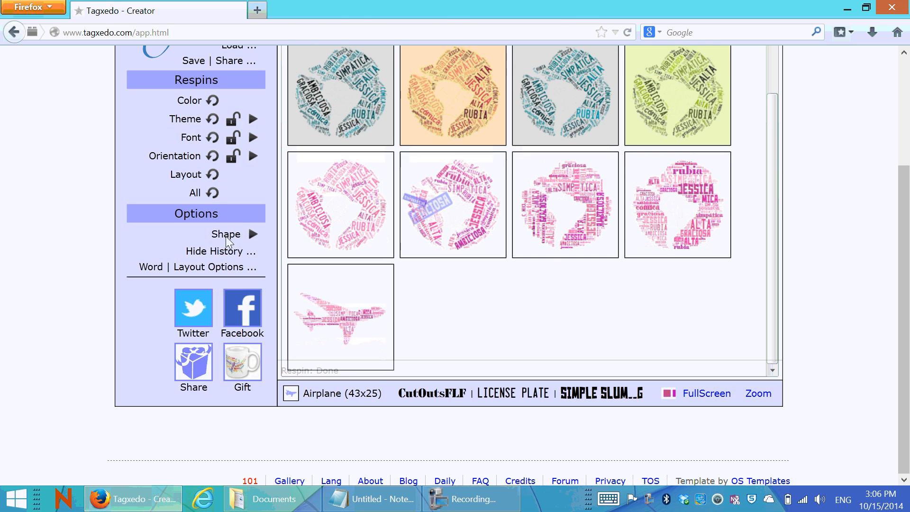
left_click(187, 266)
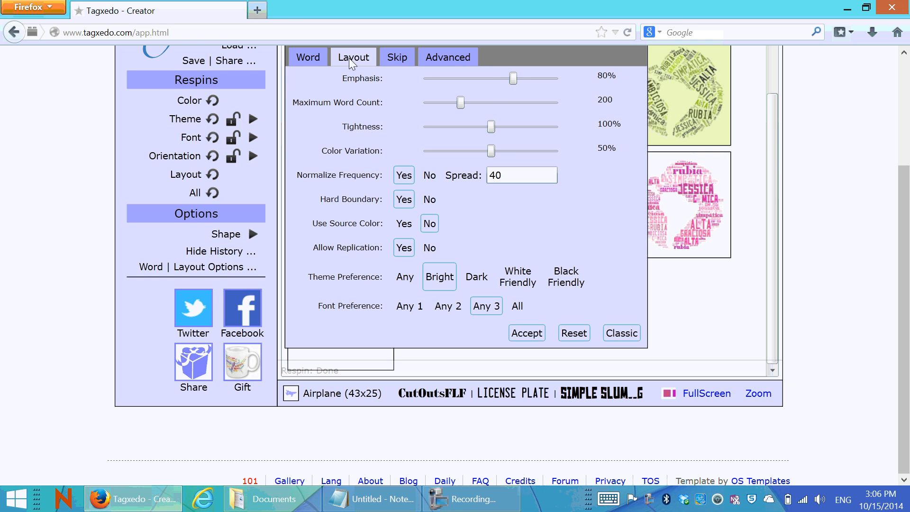
scroll(636, 138, "up", 3)
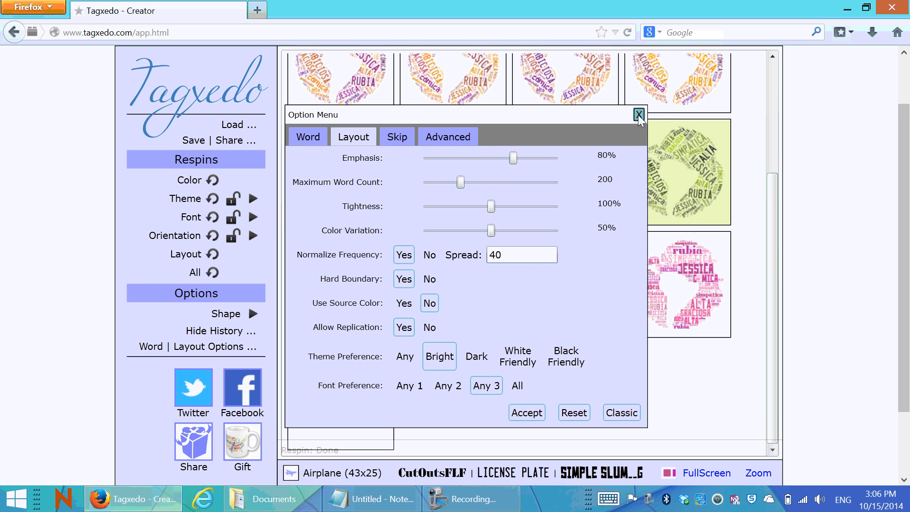
left_click(638, 115)
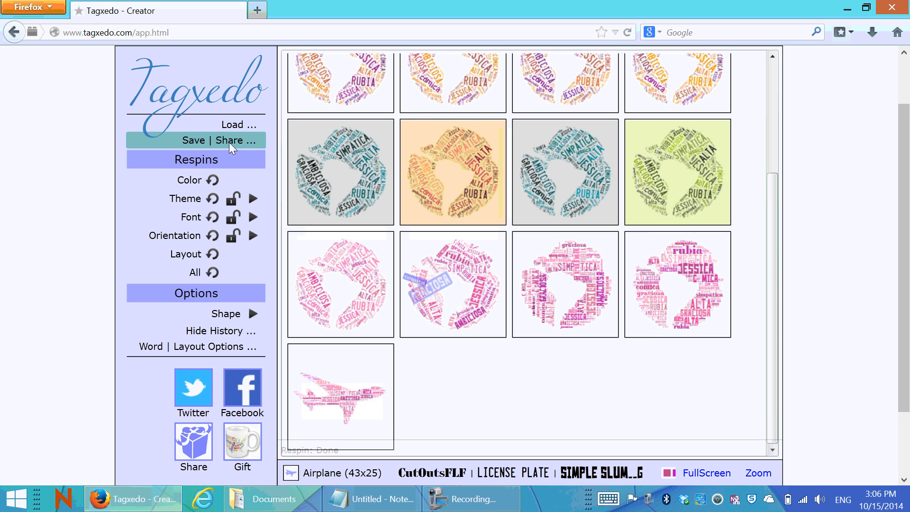
Step: Return to the airplane version of the cloud and open Save | Share, backing out of Print
left_click(351, 408)
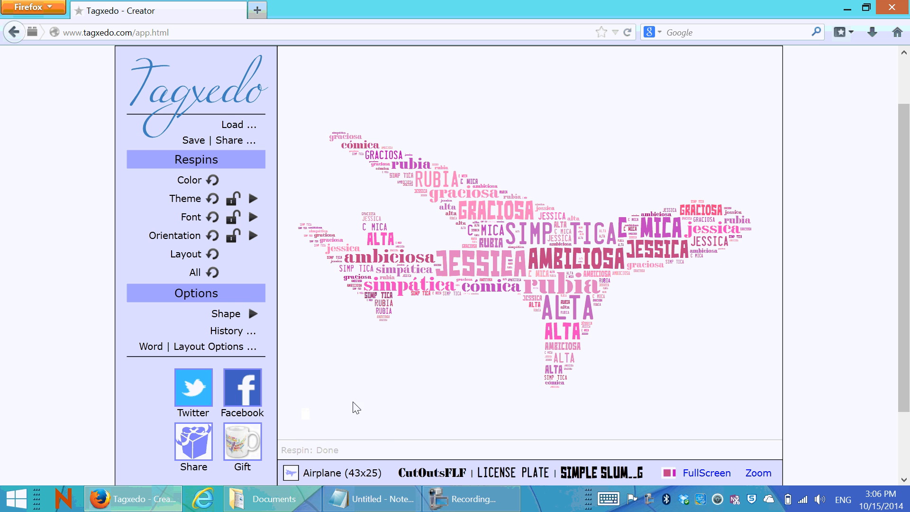
left_click(224, 141)
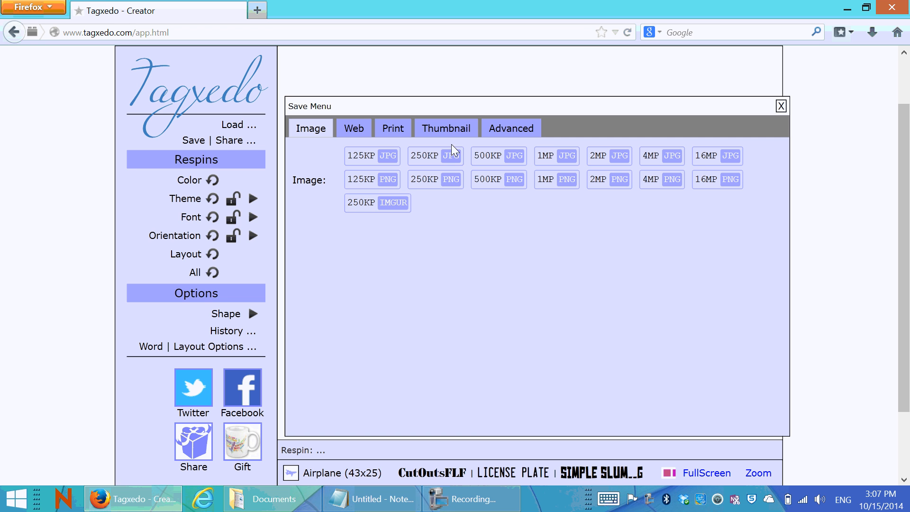
left_click(388, 125)
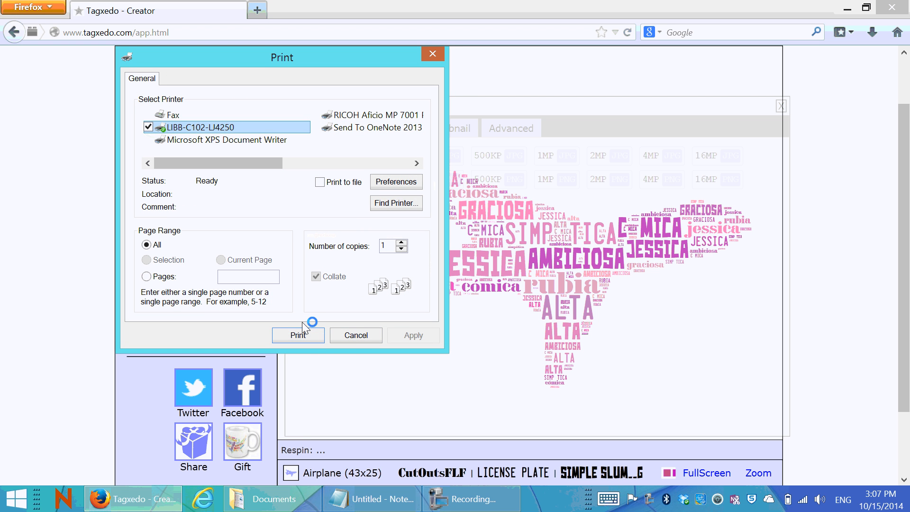
left_click(355, 335)
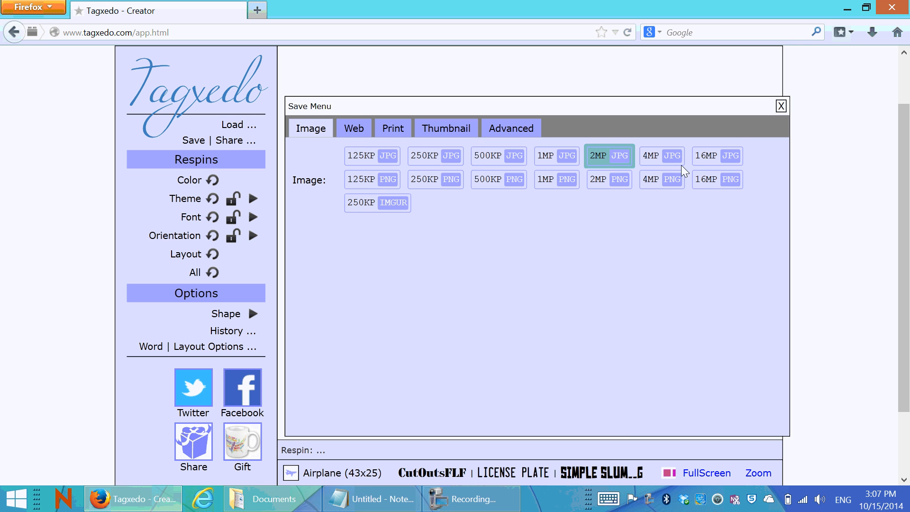
Step: Save the cloud as a 2MP JPG named with a surname plus 'tagxedo', replacing the existing file
left_click(716, 157)
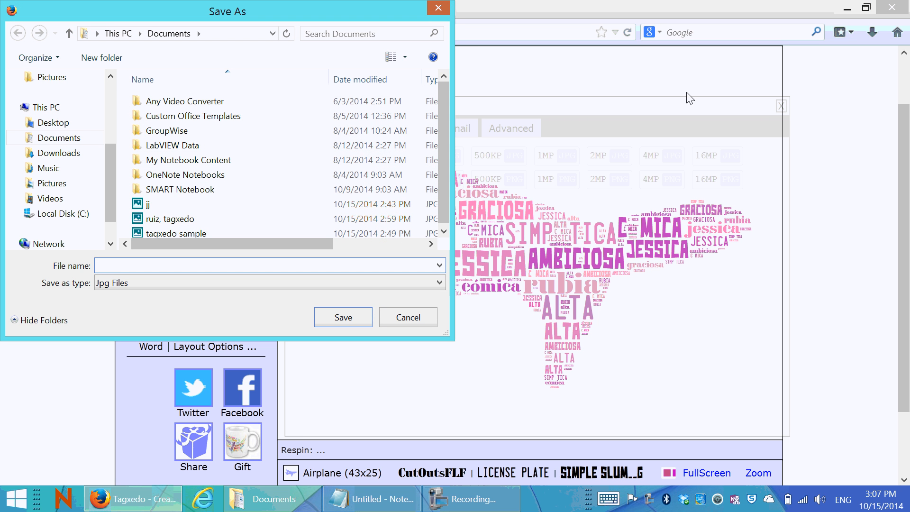
left_click_drag(443, 103, 442, 143)
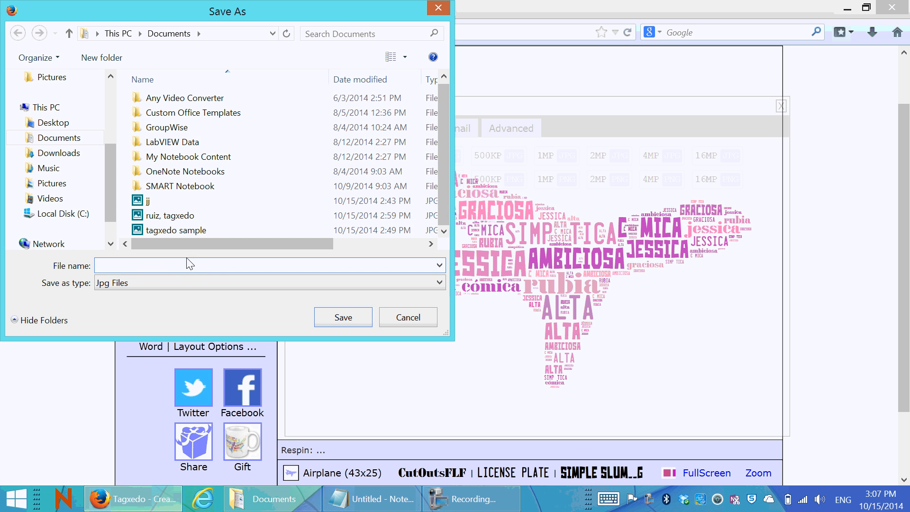
type("ruiz,")
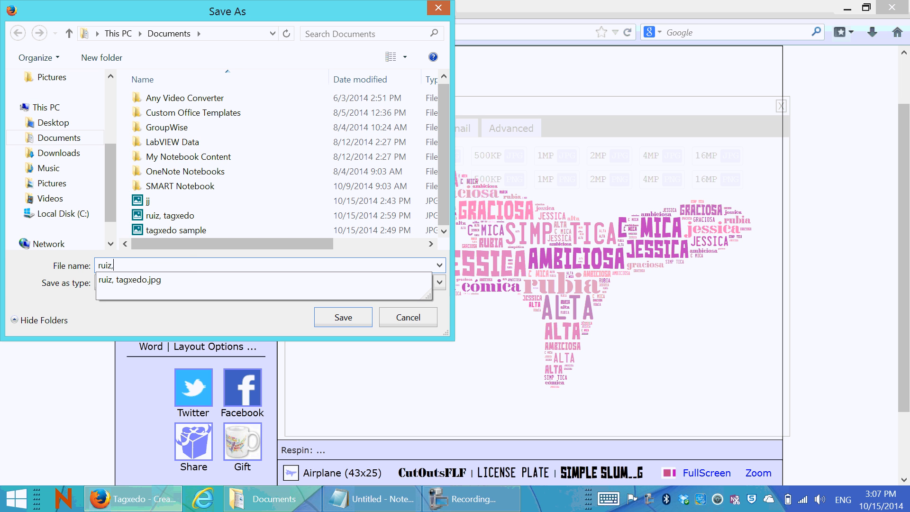
type(" tagxedo")
key("Return")
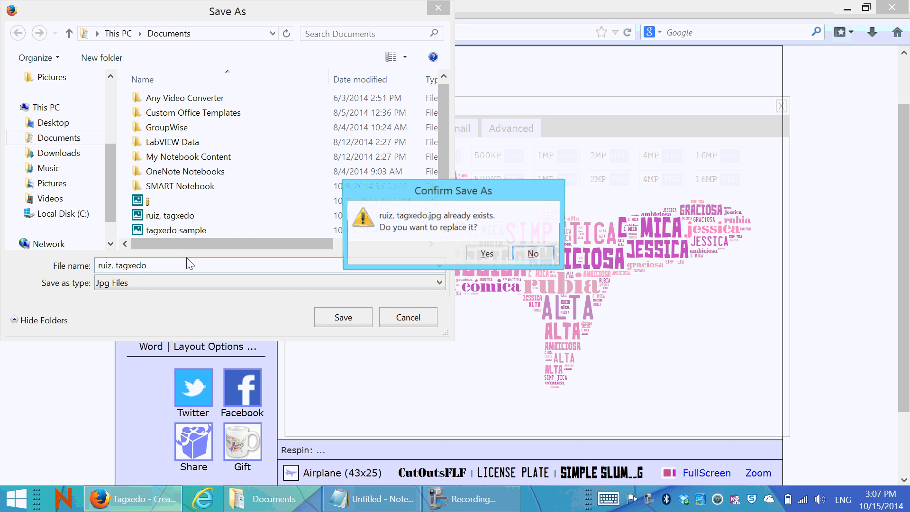
left_click(483, 259)
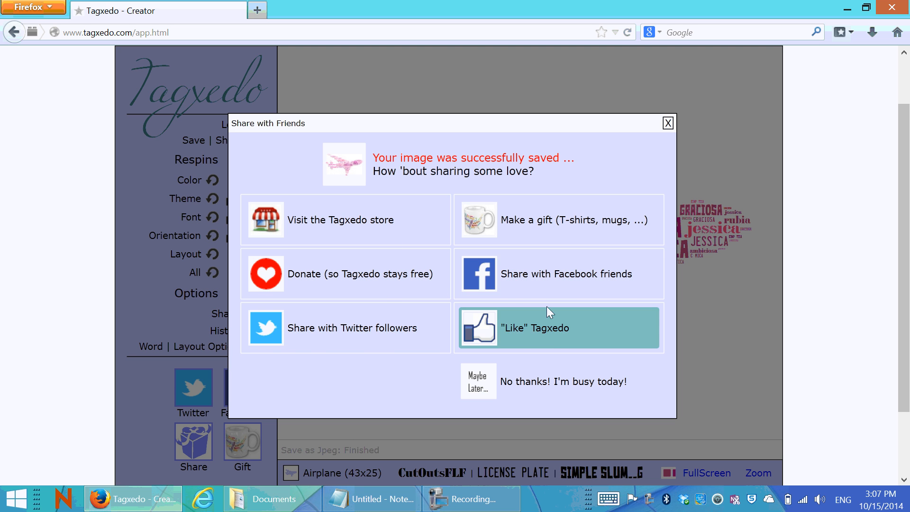
Step: Dismiss the share prompt, open the saved JPG from Documents full screen, then close the viewer
left_click(530, 386)
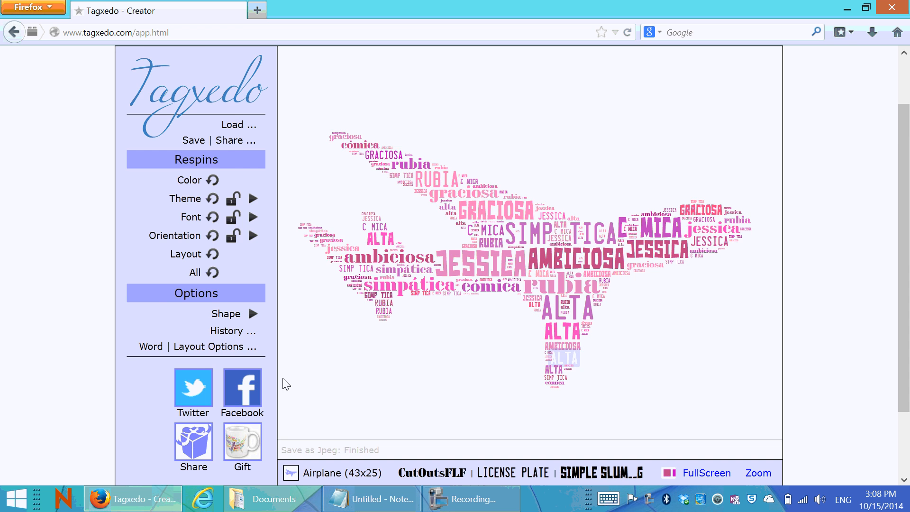
scroll(294, 379, "down", 3)
scroll(313, 394, "up", 3)
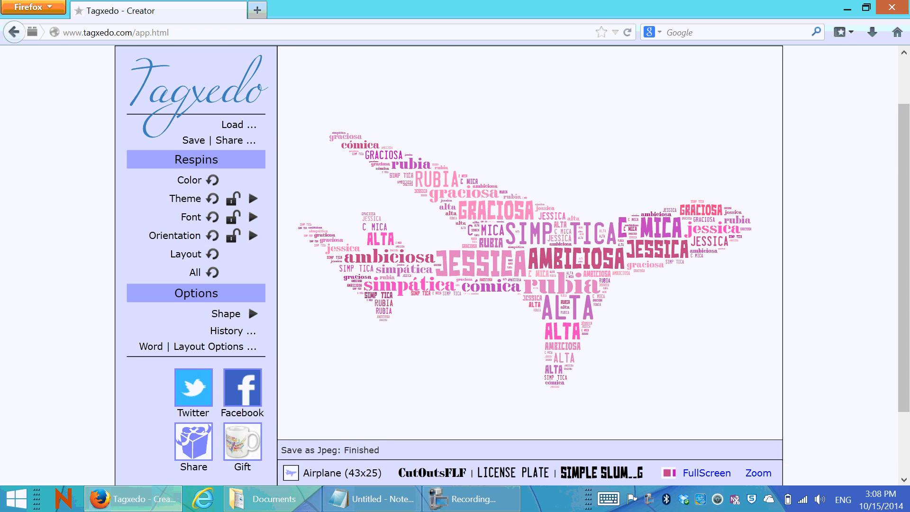
left_click(313, 508)
double_click(240, 355)
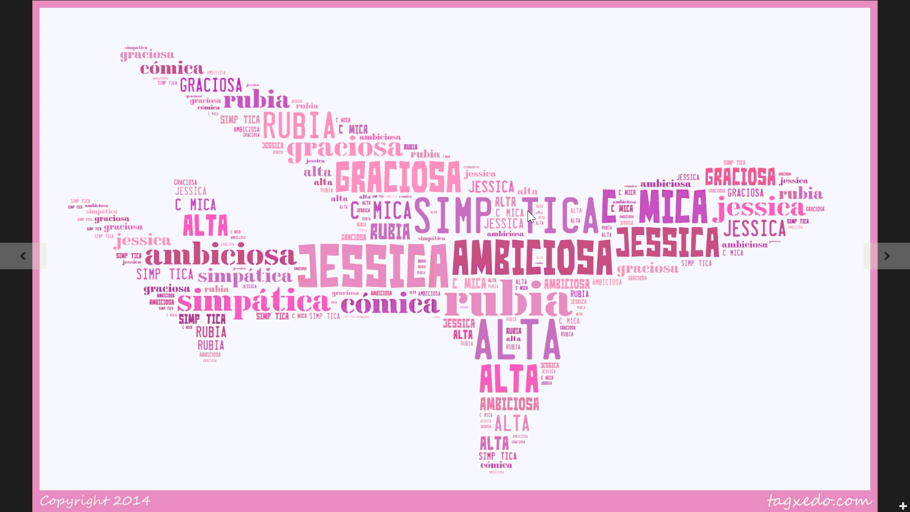
key("Escape")
Step: Switch back to the Documents folder listing the new 1,318 KB JPG from 3:07 PM
left_click(1, 1)
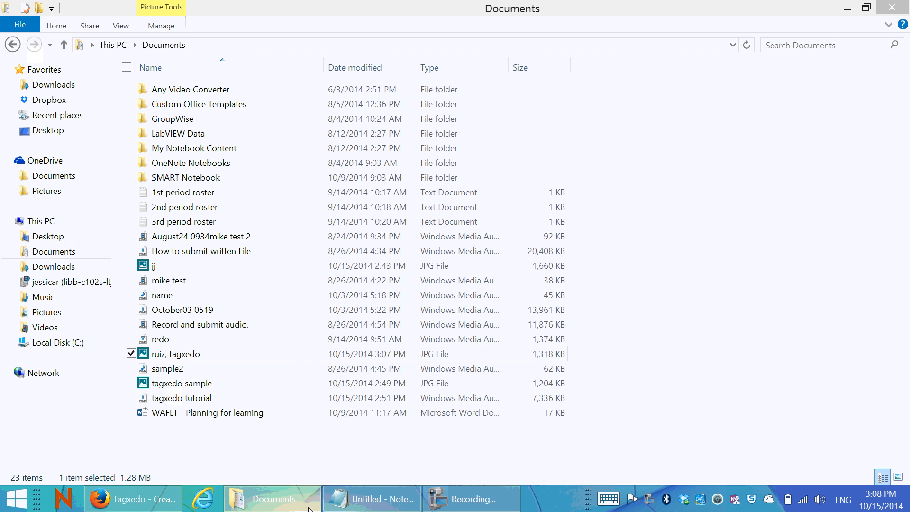
mouse_move(298, 510)
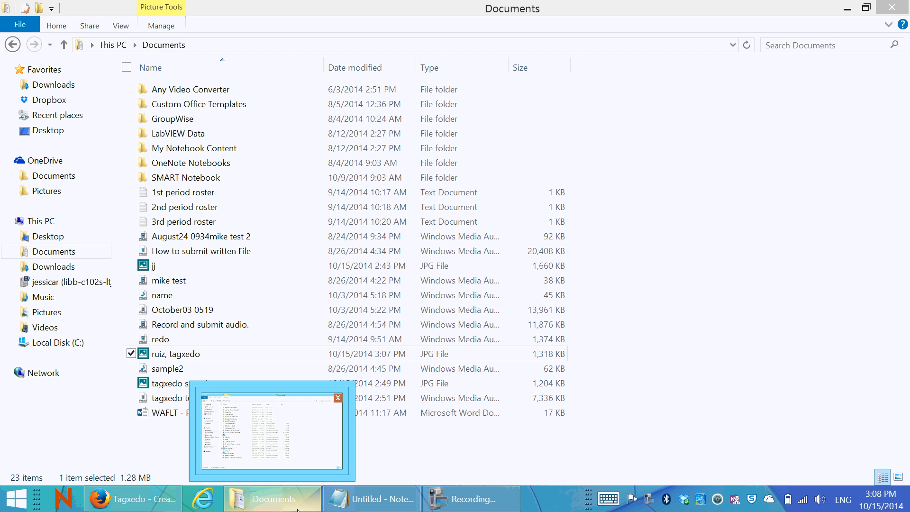
Step: Replace the Notepad notes with the file name (a surname plus 'tagxedo'), then restore the screen recorder
left_click(372, 499)
left_click_drag(218, 214, 110, 94)
type("ruiz")
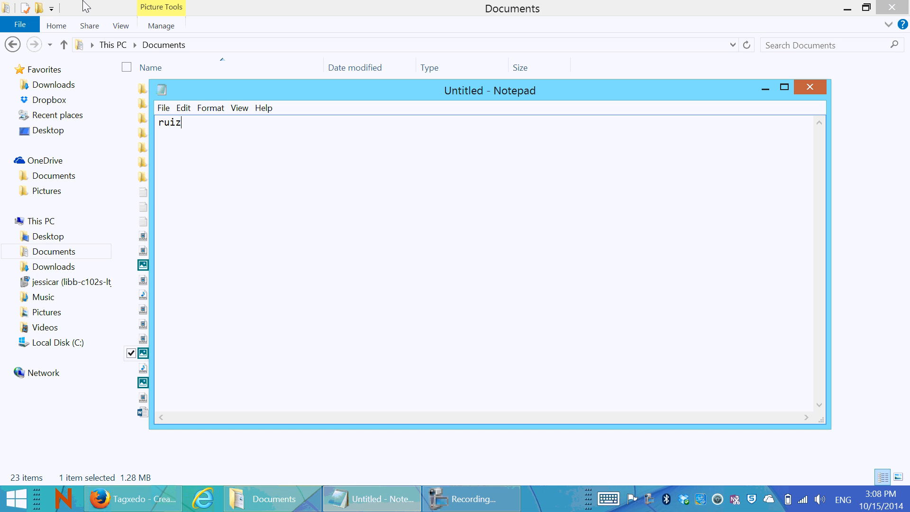
type(", tagxedo")
key("Return")
left_click(464, 507)
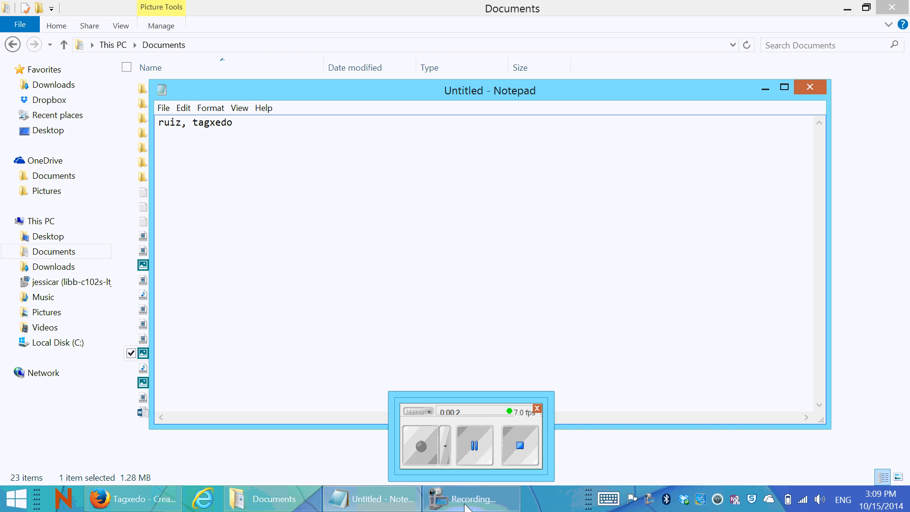
left_click(465, 506)
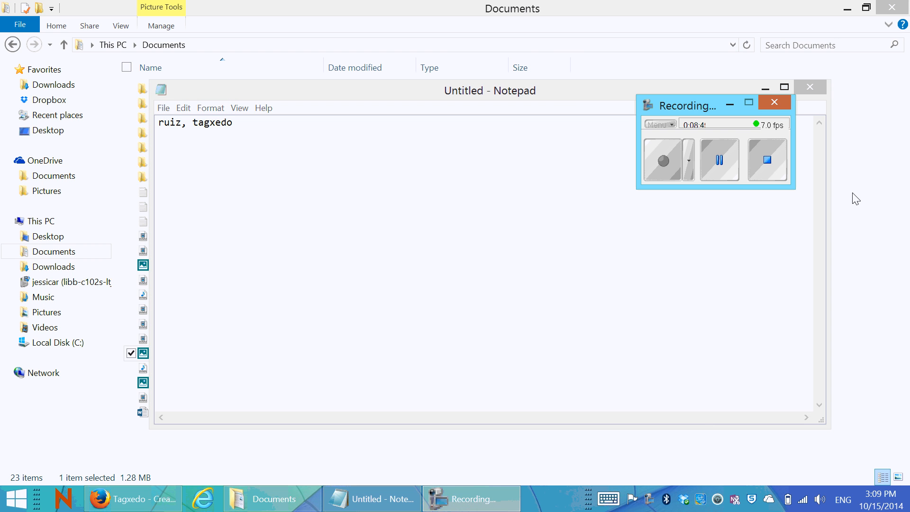